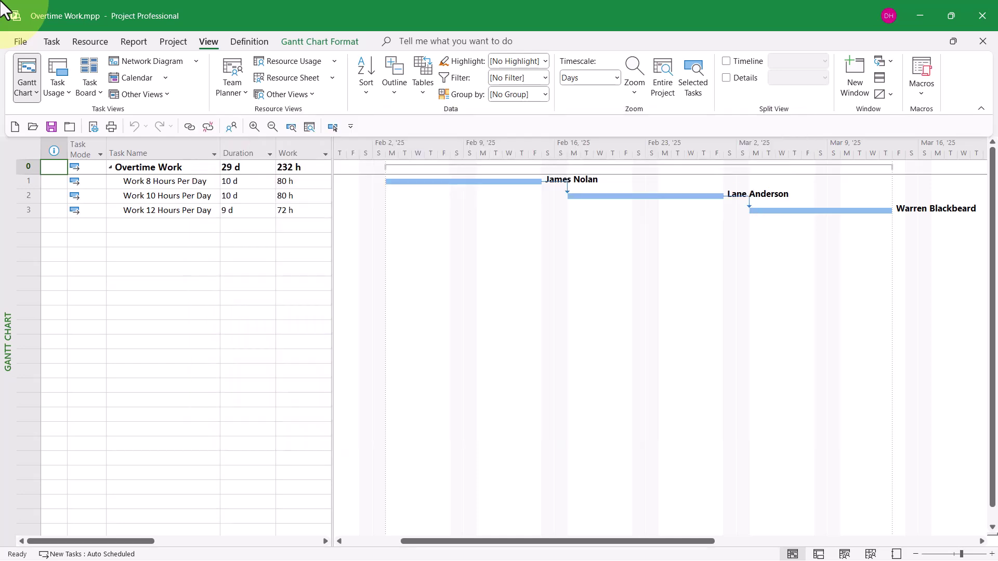
Step: Select the Work 8 Hours Per Day task name
{"action": "left_click", "coordinate": [194, 178]}
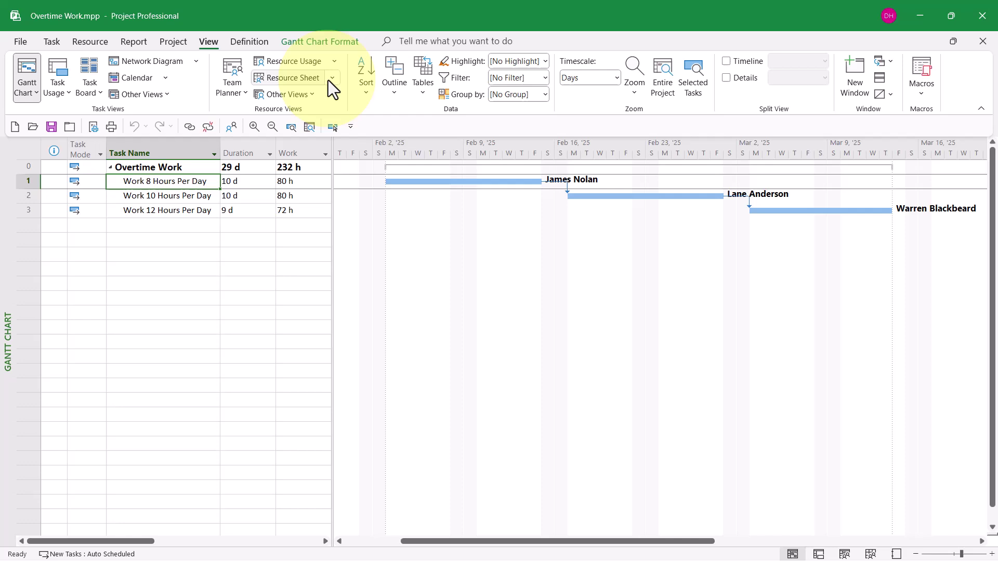
{"action": "left_click", "coordinate": [312, 76]}
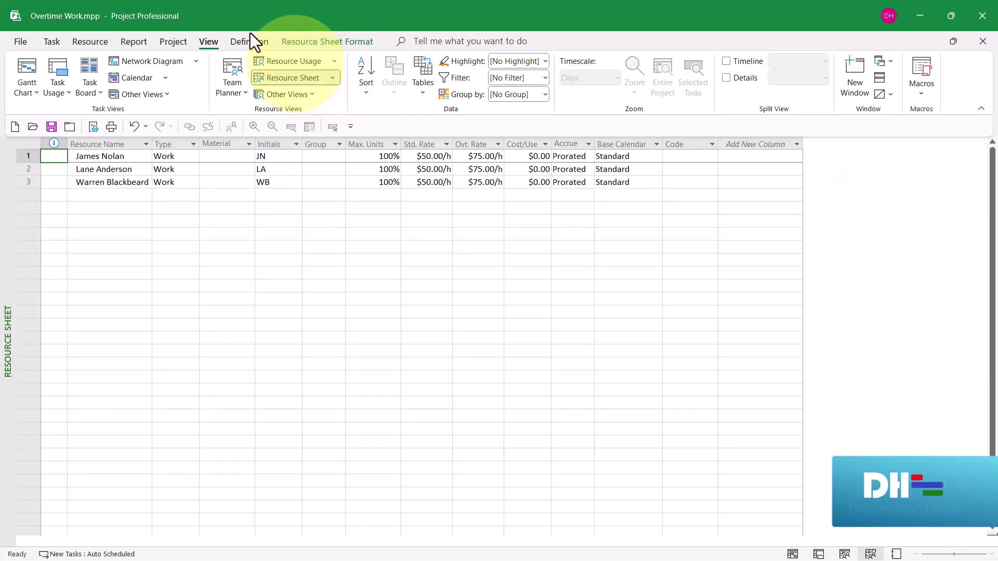
{"action": "left_click", "coordinate": [435, 157]}
{"action": "left_click_drag", "start_coordinate": [435, 157], "coordinate": [431, 181]}
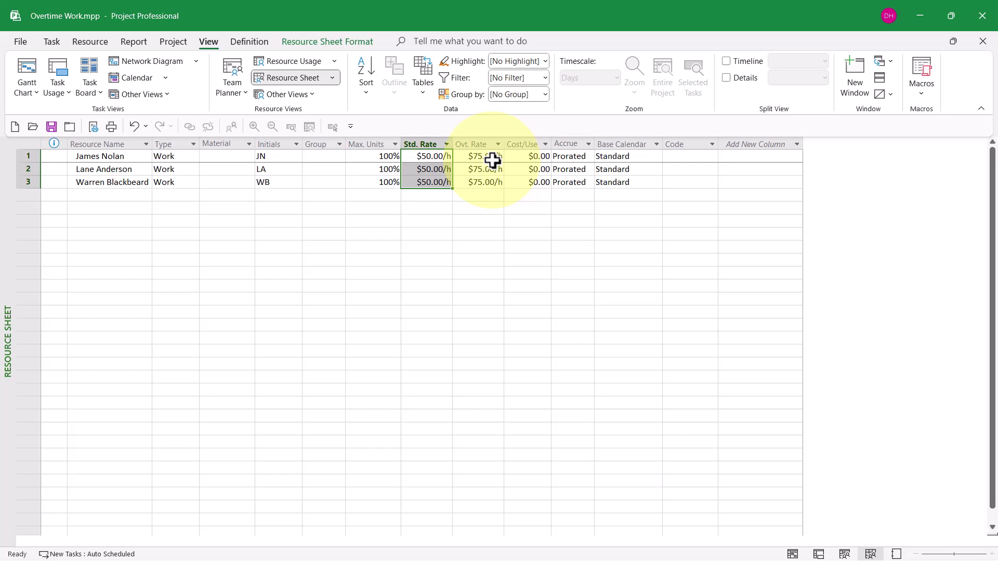
{"action": "left_click_drag", "start_coordinate": [490, 161], "coordinate": [485, 187]}
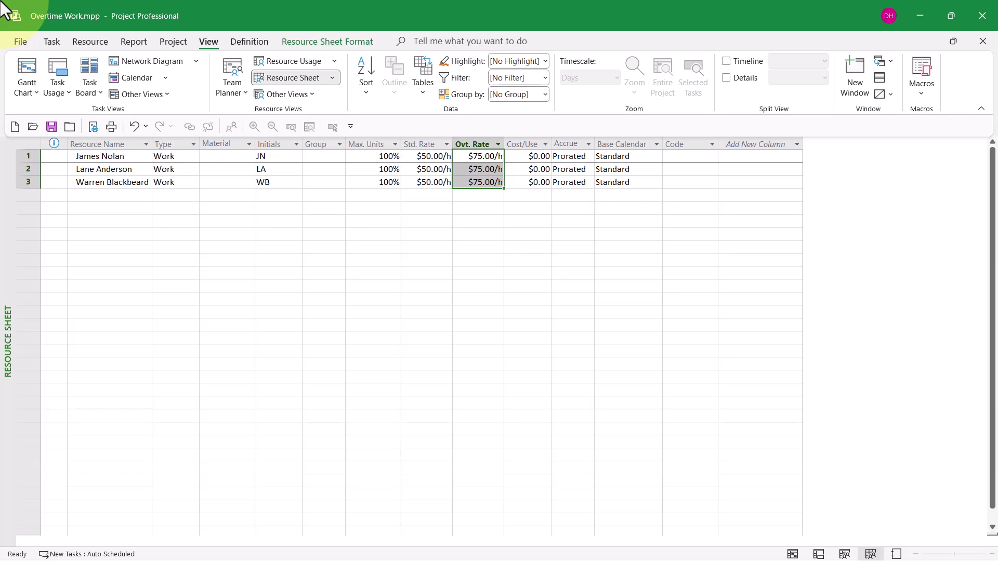
Step: Switch to Task Usage and review the first task's duration, 80 h work, overtime and $4,000 cost
{"action": "left_click", "coordinate": [58, 70]}
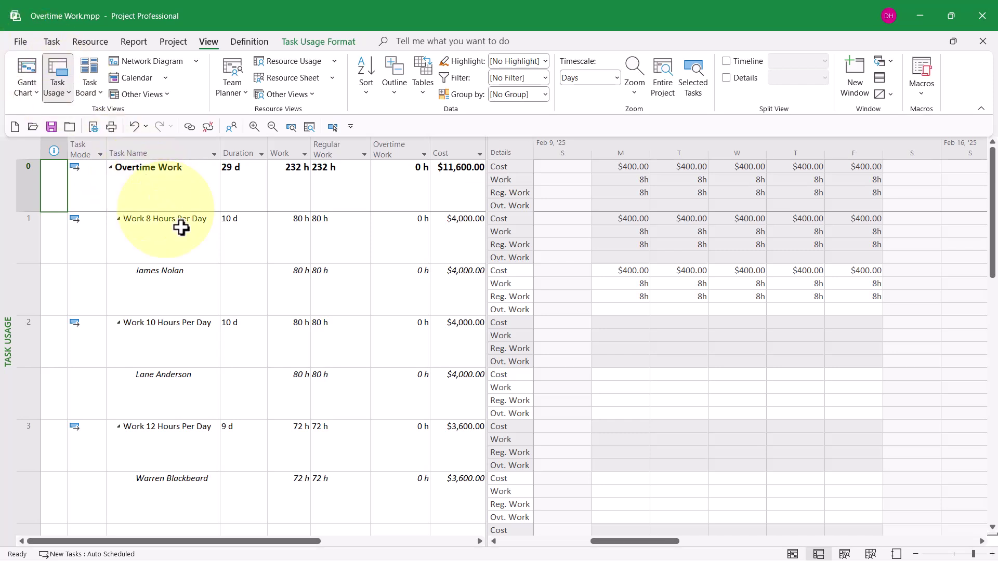
{"action": "left_click", "coordinate": [177, 291]}
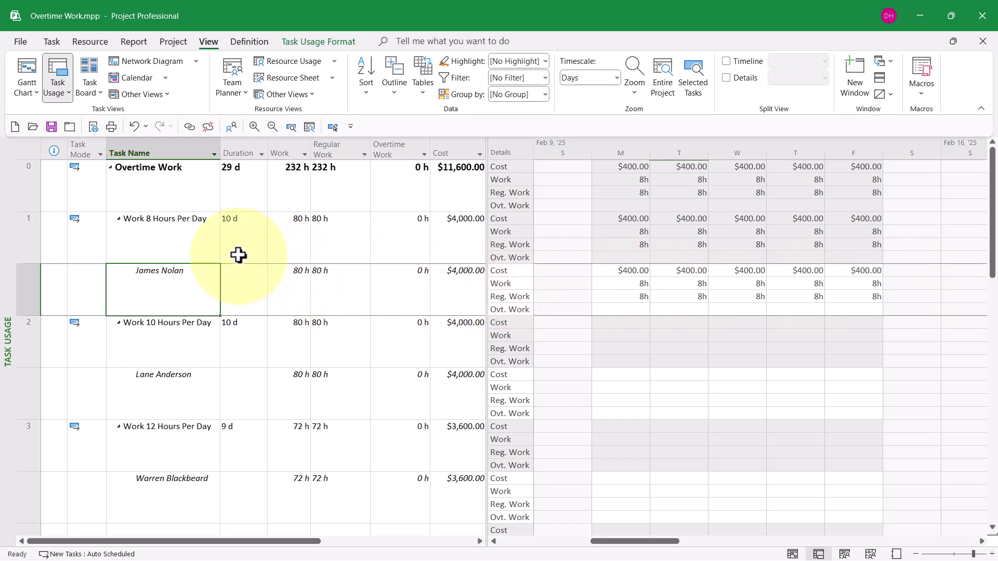
{"action": "left_click", "coordinate": [235, 228]}
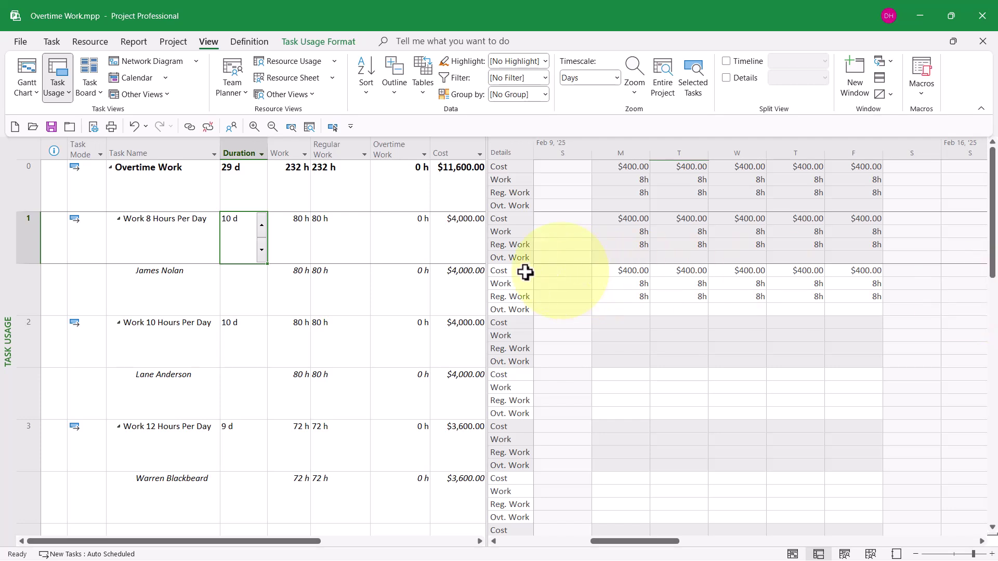
{"action": "left_click", "coordinate": [286, 223]}
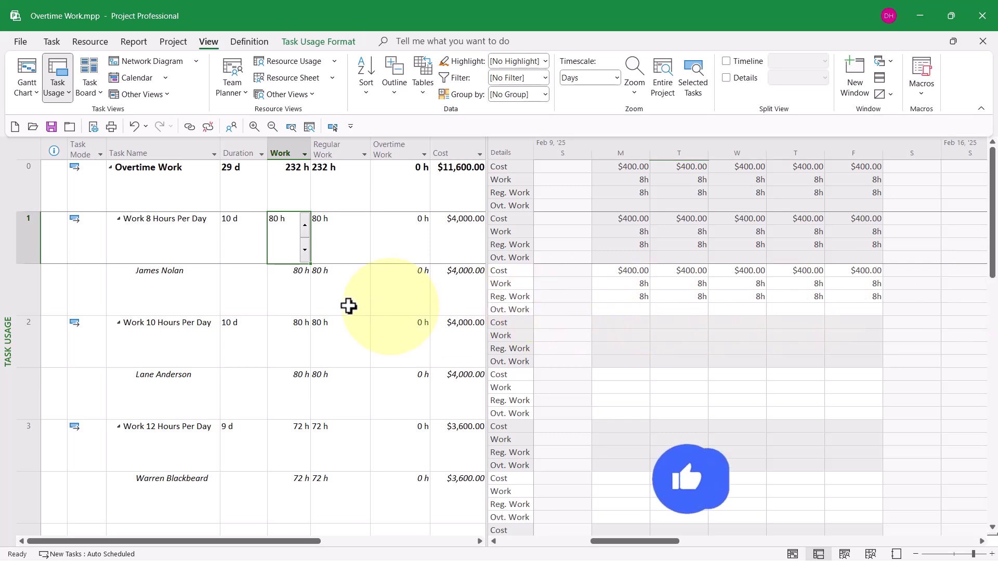
{"action": "left_click", "coordinate": [292, 287]}
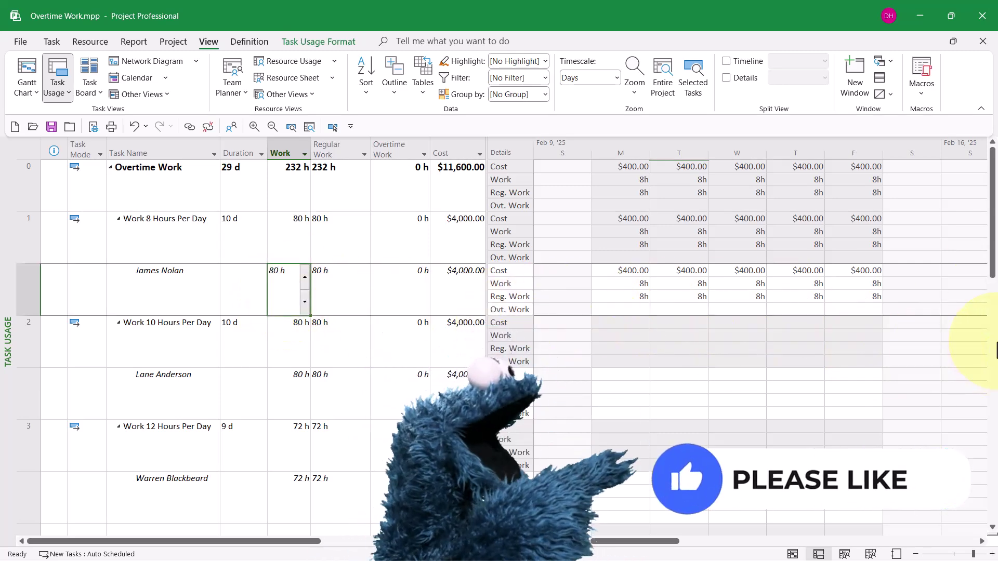
{"action": "left_click", "coordinate": [325, 225]}
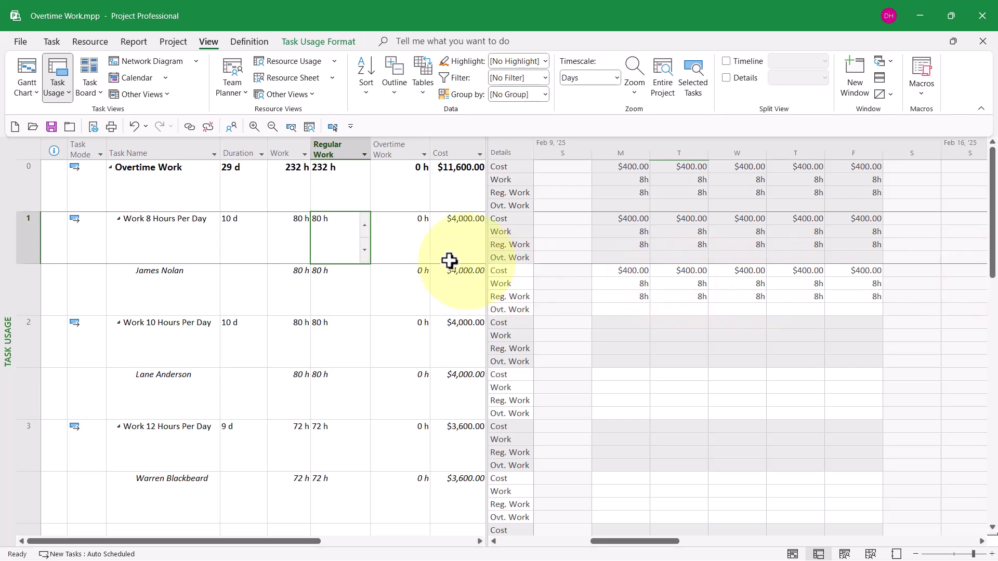
{"action": "left_click", "coordinate": [412, 229]}
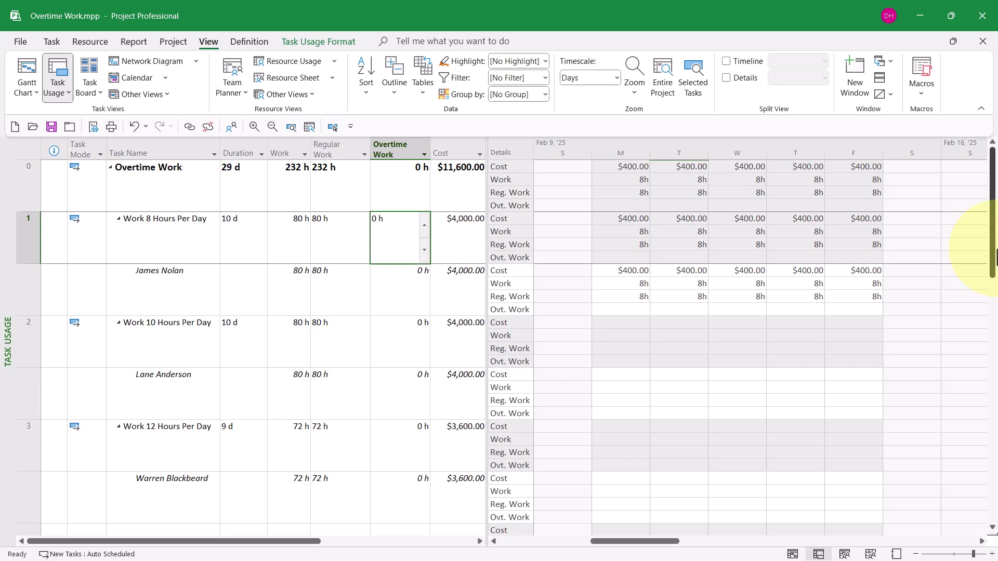
{"action": "left_click", "coordinate": [466, 245]}
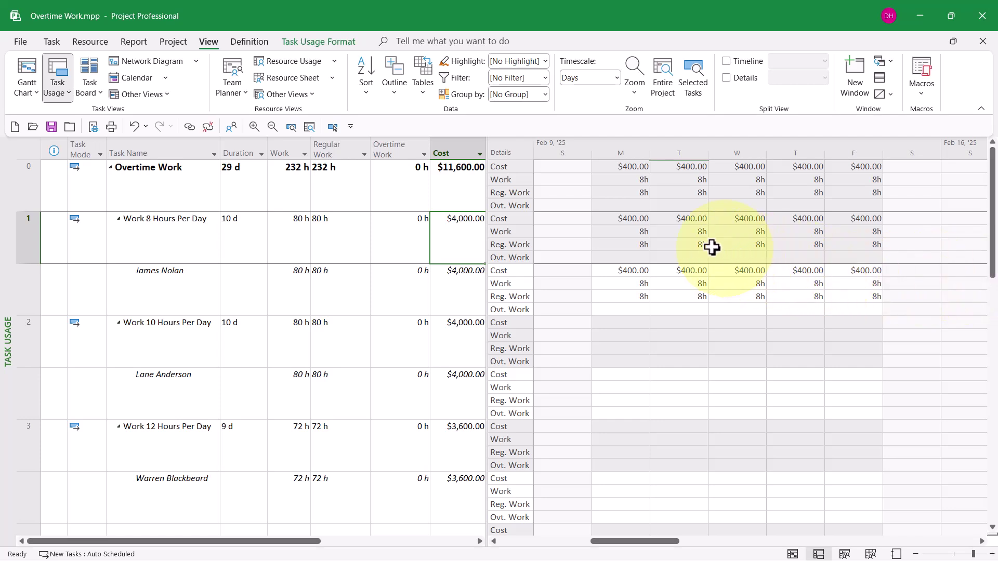
Step: Review Monday's work, regular work, overtime and cost for Work 8 Hours Per Day
{"action": "left_click", "coordinate": [632, 232]}
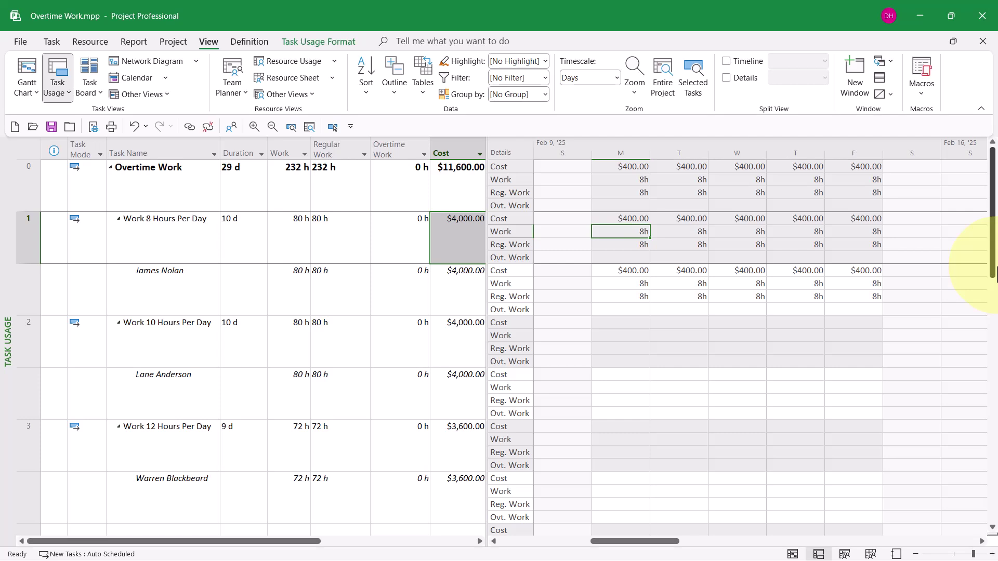
{"action": "left_click", "coordinate": [630, 245]}
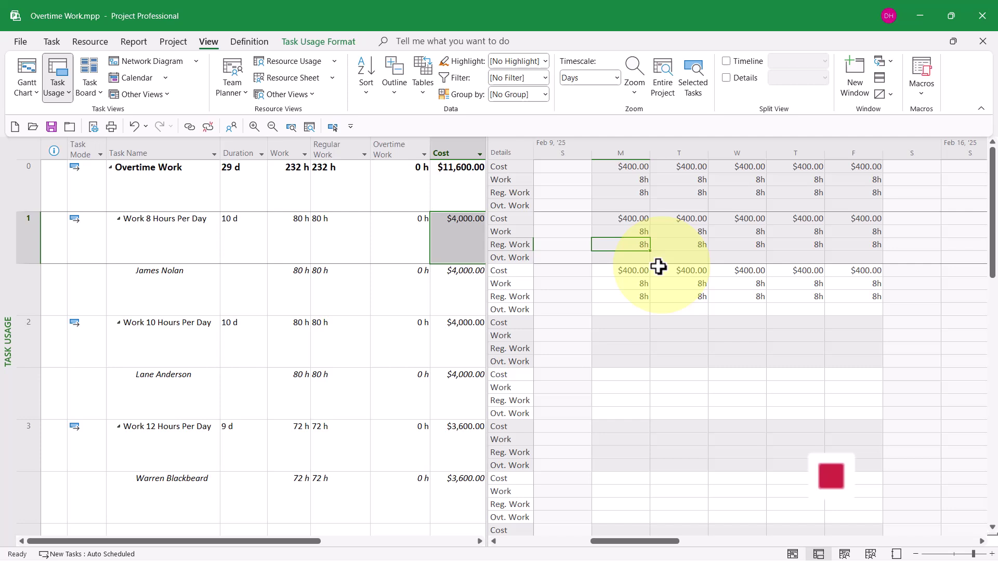
{"action": "left_click", "coordinate": [634, 259]}
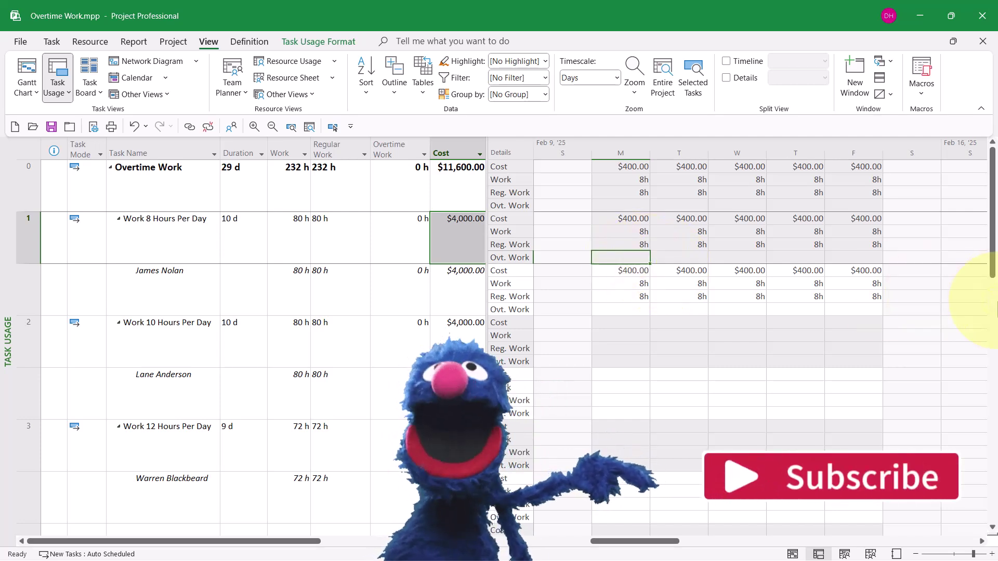
{"action": "left_click", "coordinate": [631, 220]}
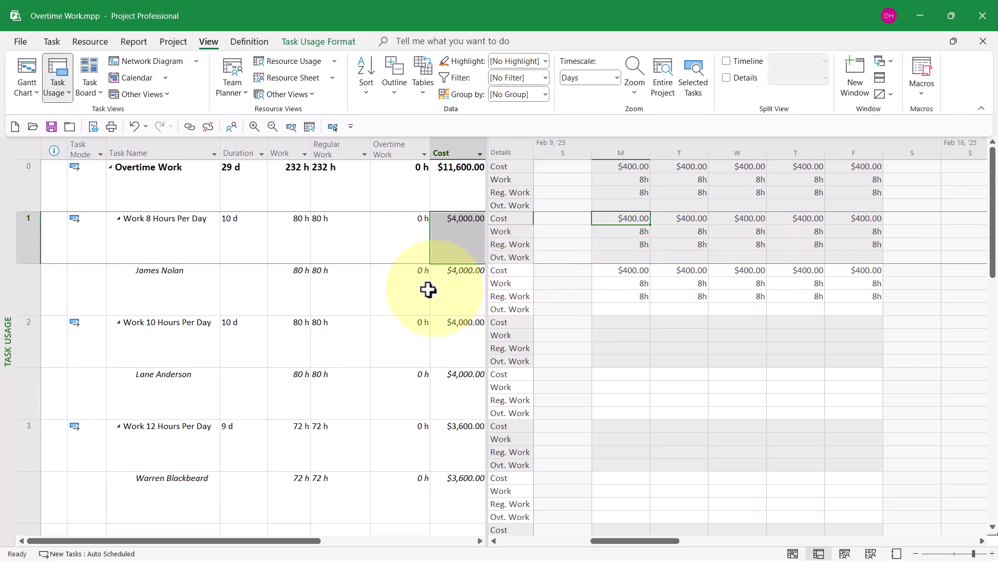
Step: Scroll to Work 10 Hours Per Day and review its duration, 80 h work, overtime and cost
{"action": "left_click", "coordinate": [172, 337]}
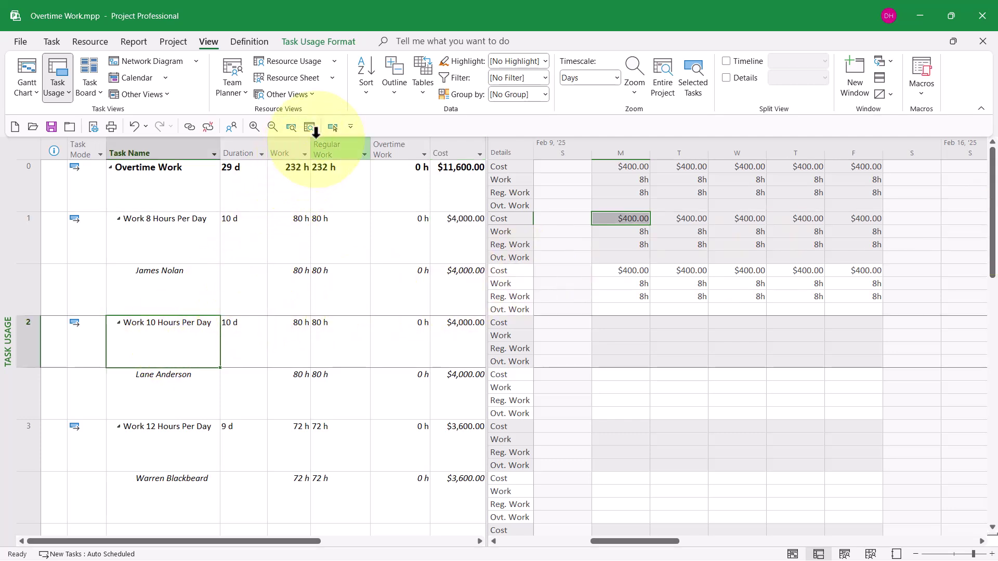
{"action": "left_click", "coordinate": [333, 128]}
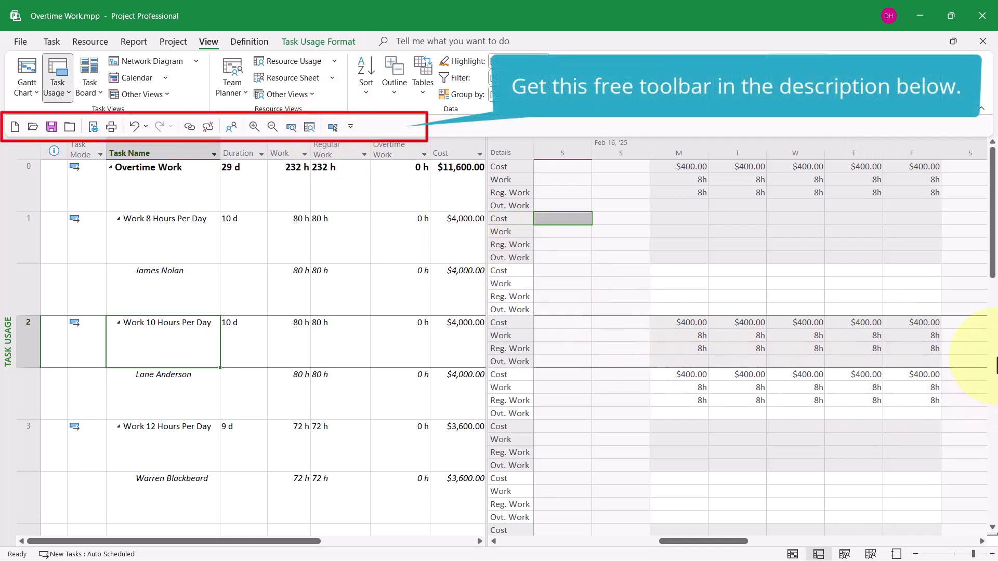
{"action": "left_click", "coordinate": [244, 336]}
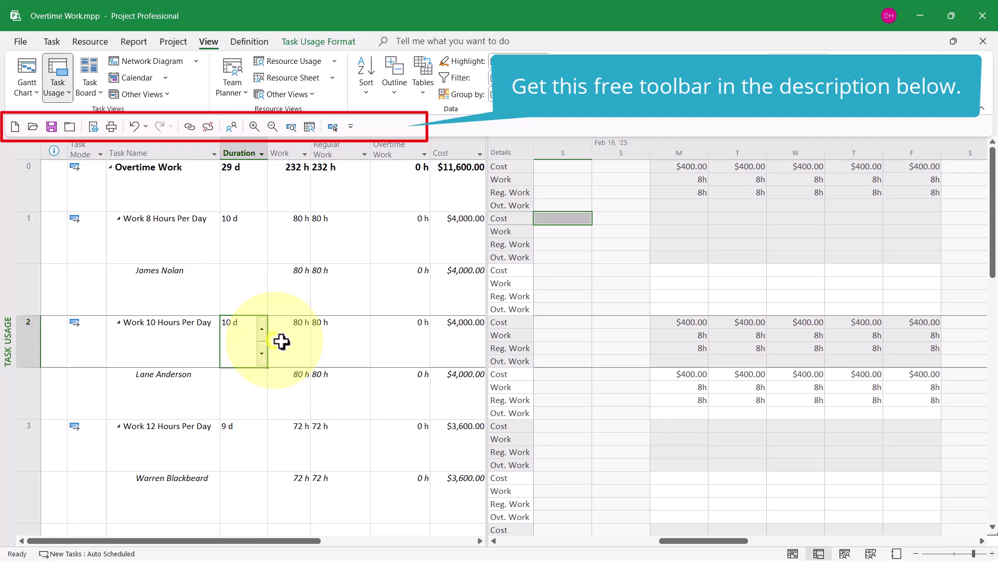
{"action": "left_click", "coordinate": [296, 336]}
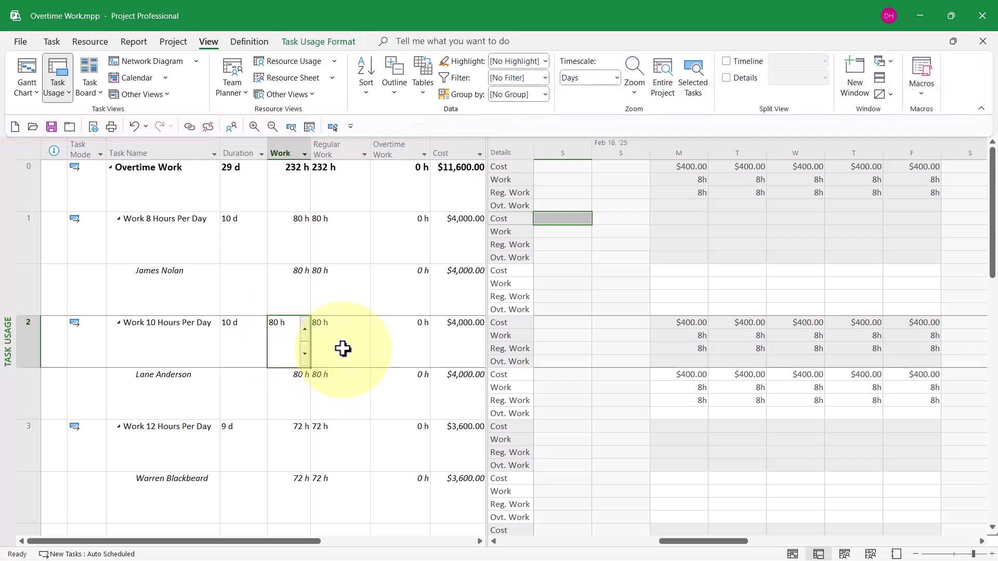
{"action": "left_click", "coordinate": [342, 347]}
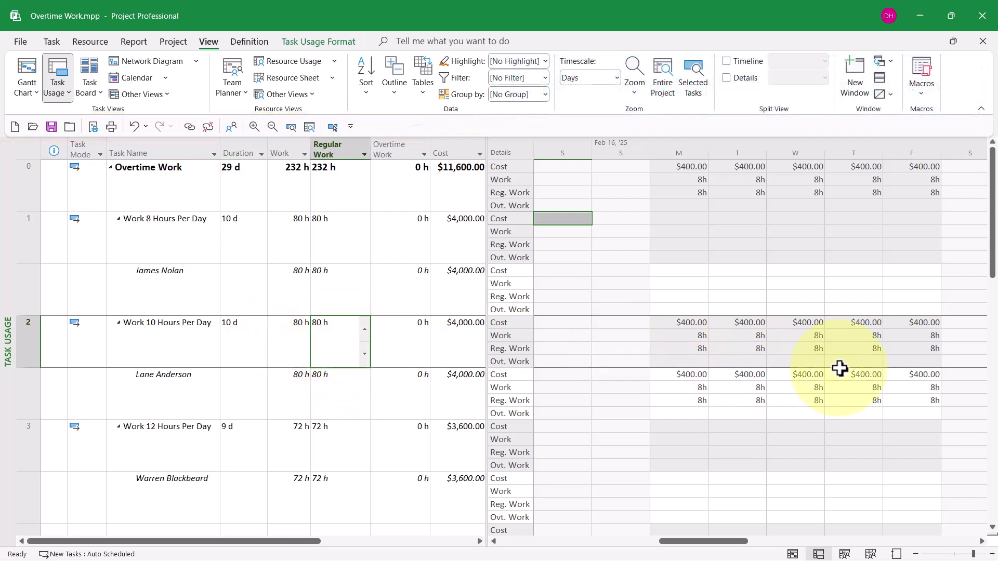
{"action": "left_click", "coordinate": [417, 333]}
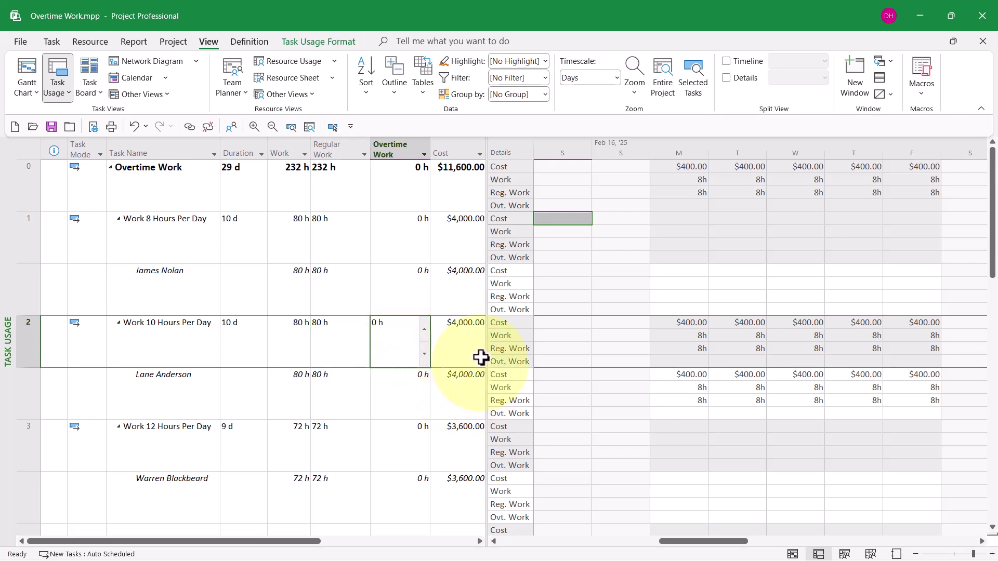
{"action": "left_click", "coordinate": [466, 328]}
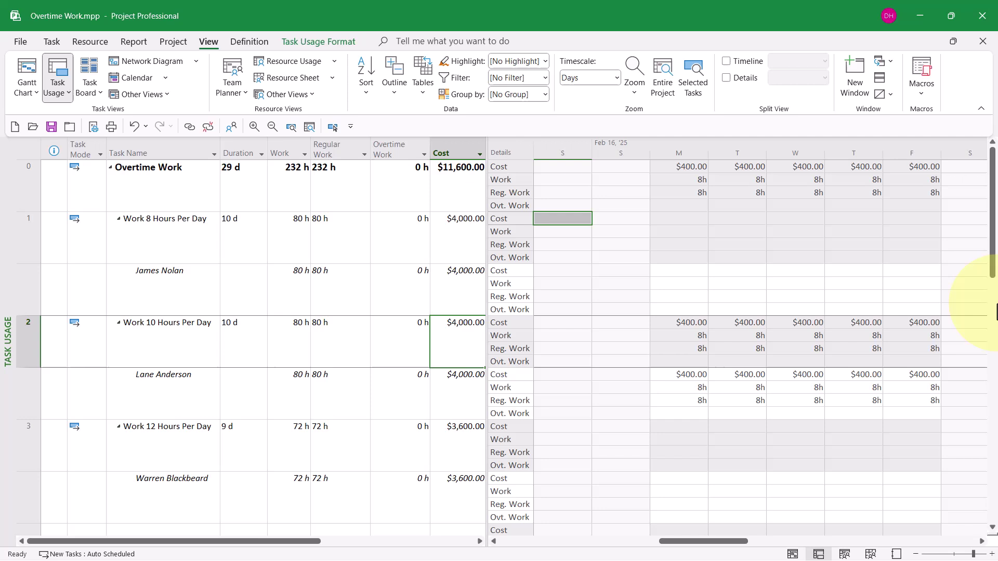
Step: Check Monday's 8h work, regular work and $400.00 cost for this task
{"action": "left_click", "coordinate": [688, 339]}
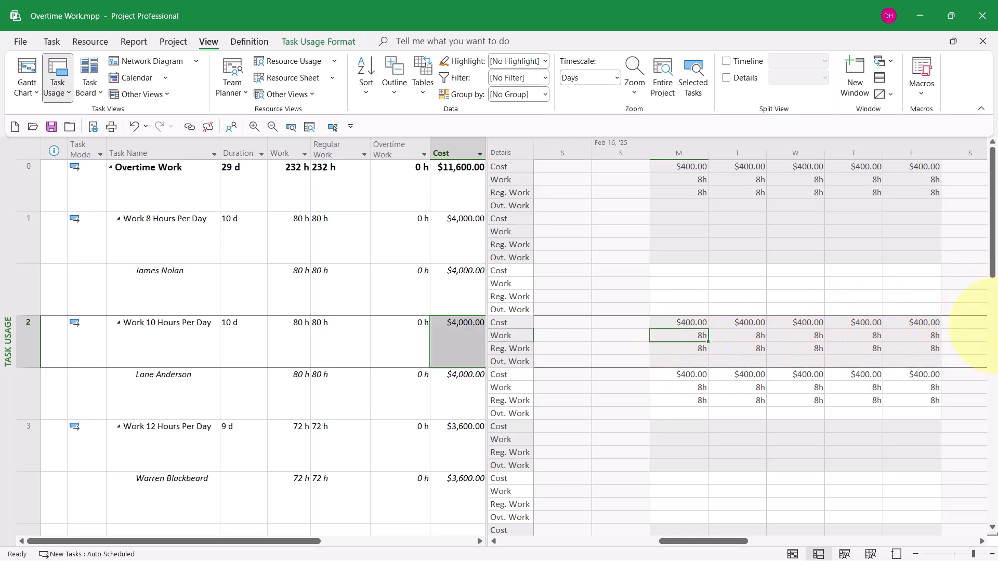
{"action": "left_click", "coordinate": [671, 352]}
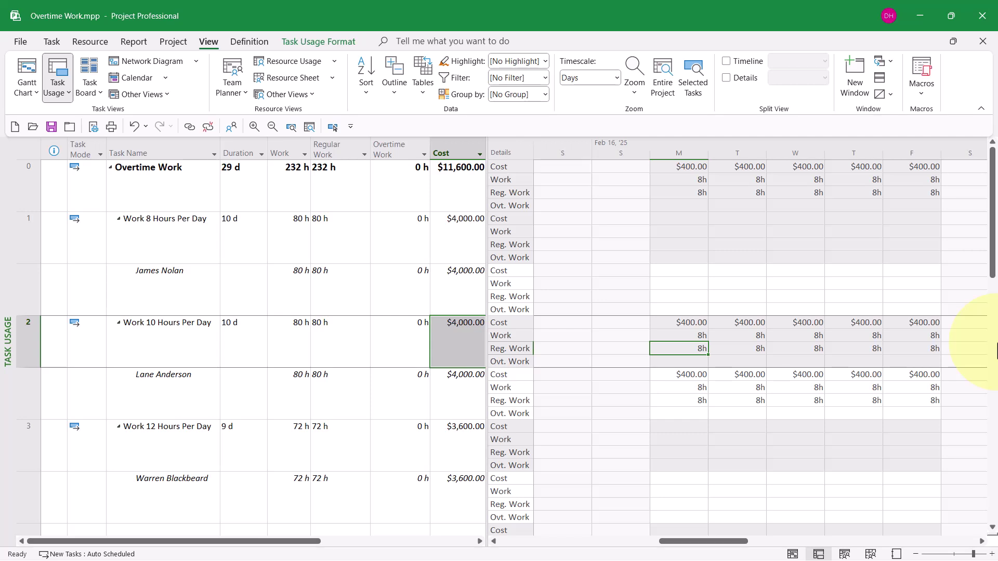
{"action": "left_click", "coordinate": [694, 325]}
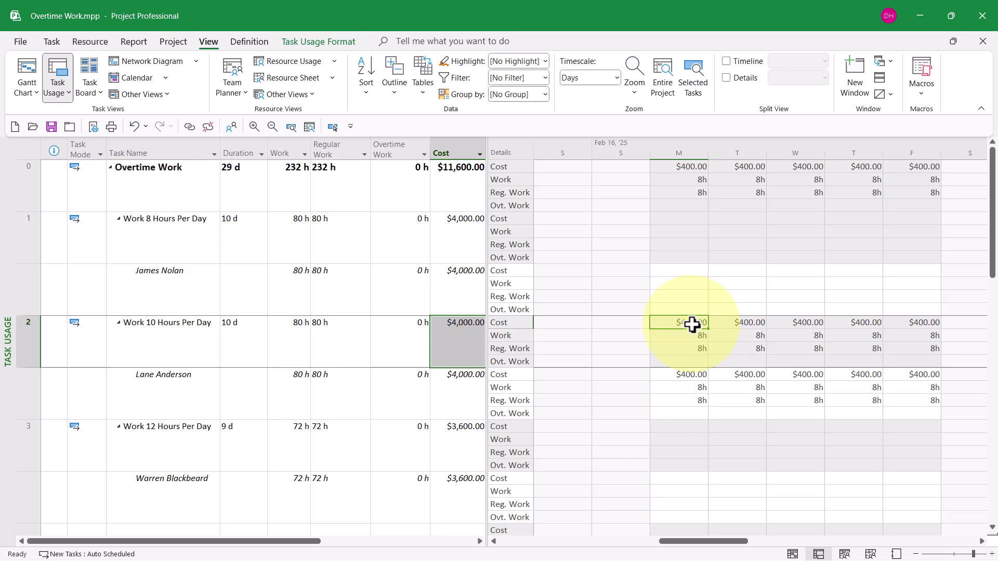
Step: Give Work 10 Hours Per Day the 10h Per Day calendar, ignoring resource calendars
{"action": "left_click", "coordinate": [177, 338]}
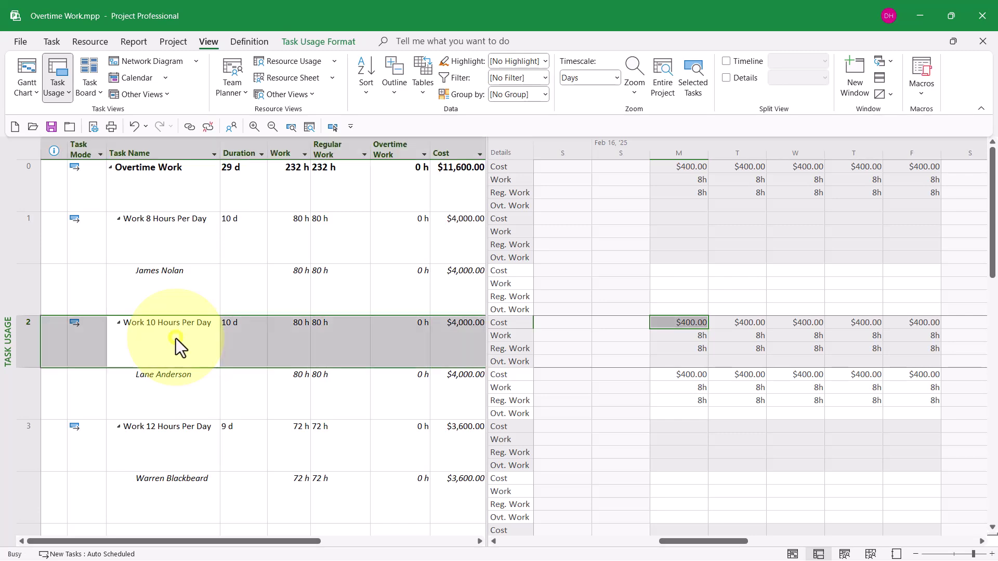
{"action": "double_click", "coordinate": [176, 338]}
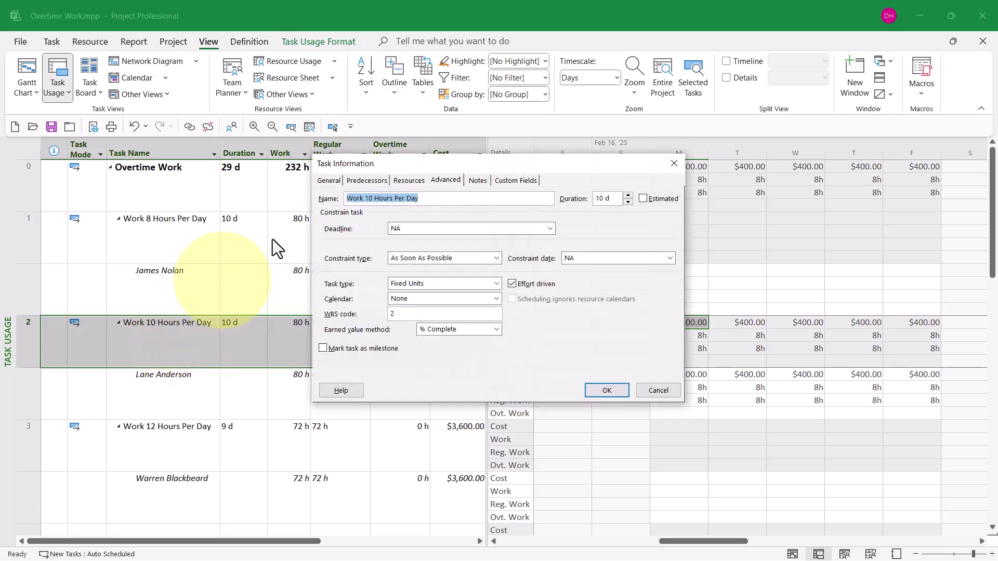
{"action": "left_click", "coordinate": [444, 180]}
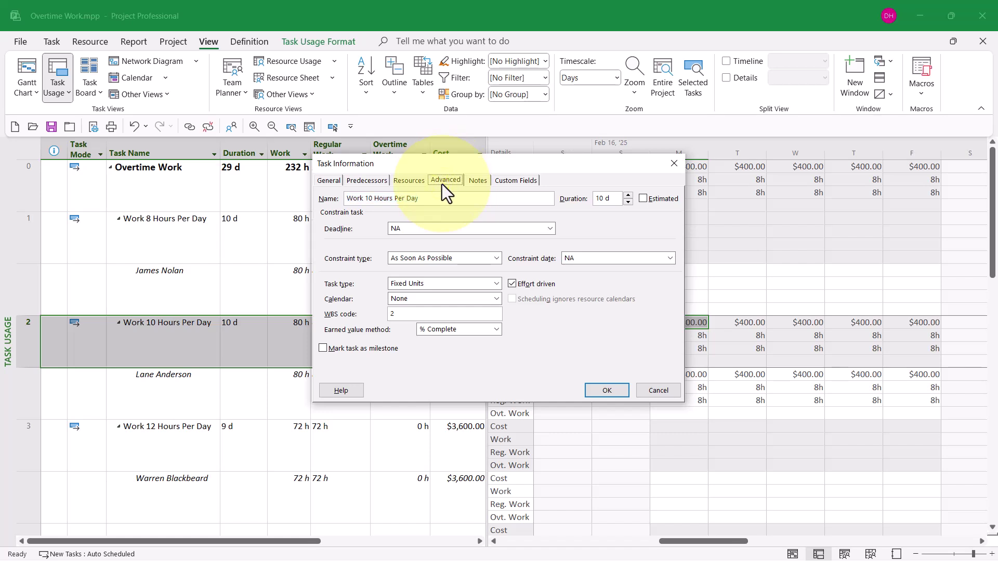
{"action": "left_click", "coordinate": [495, 301]}
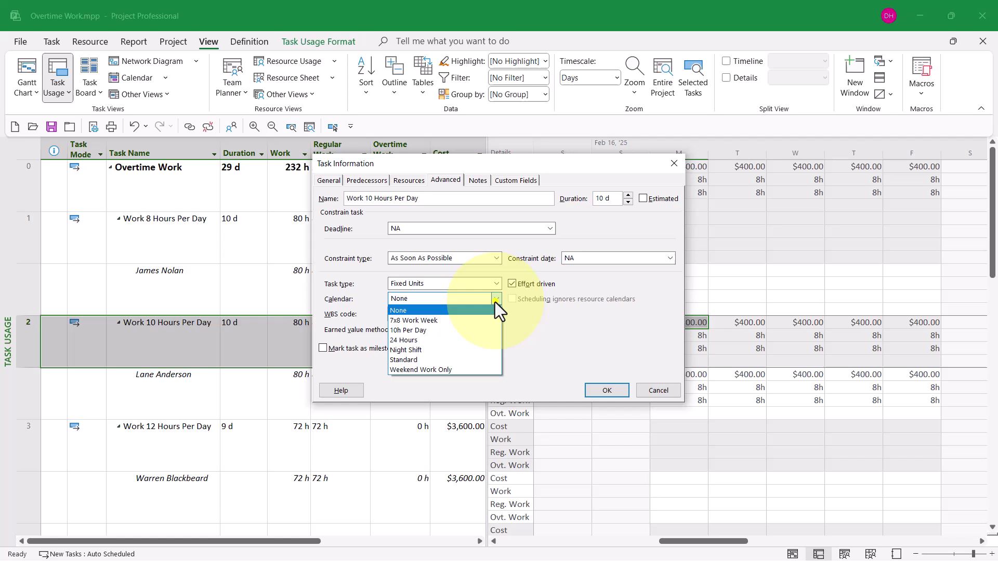
{"action": "left_click", "coordinate": [451, 330]}
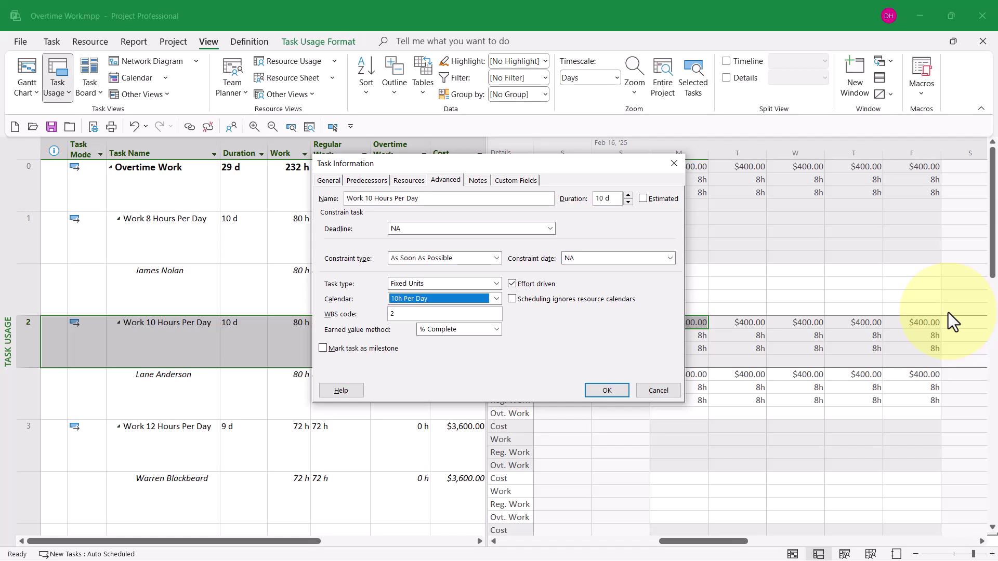
{"action": "left_click", "coordinate": [511, 300]}
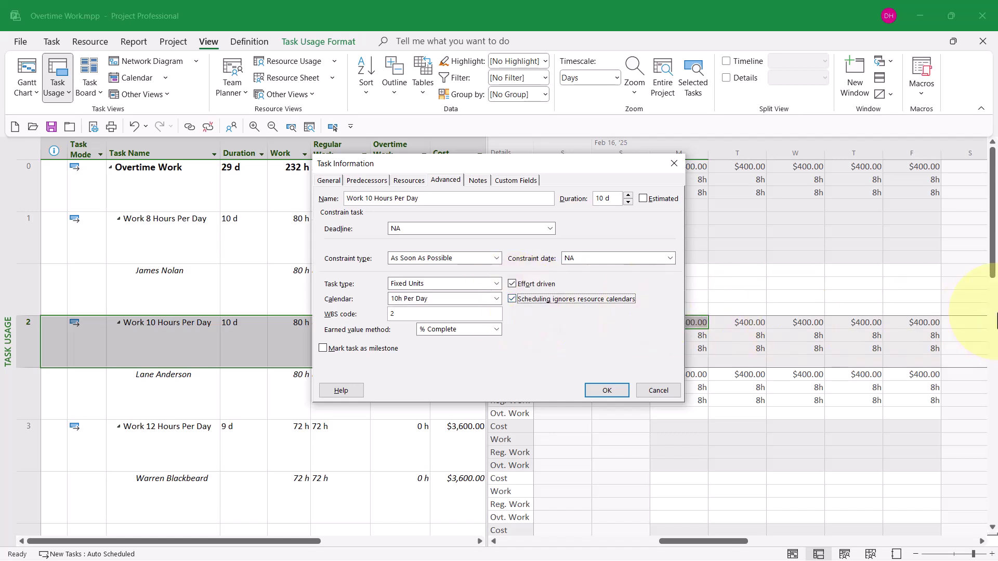
{"action": "left_click", "coordinate": [607, 390]}
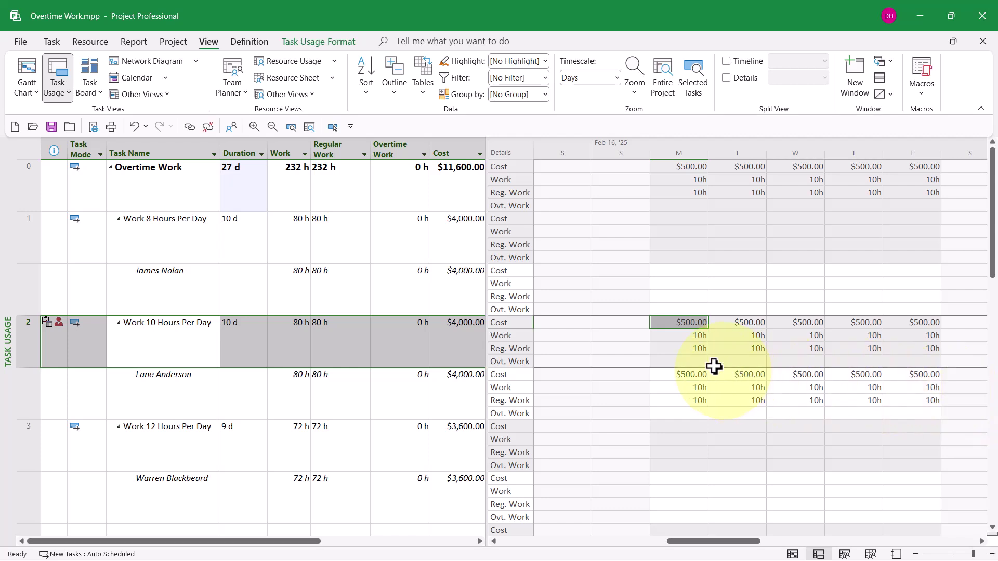
{"action": "left_click", "coordinate": [683, 338]}
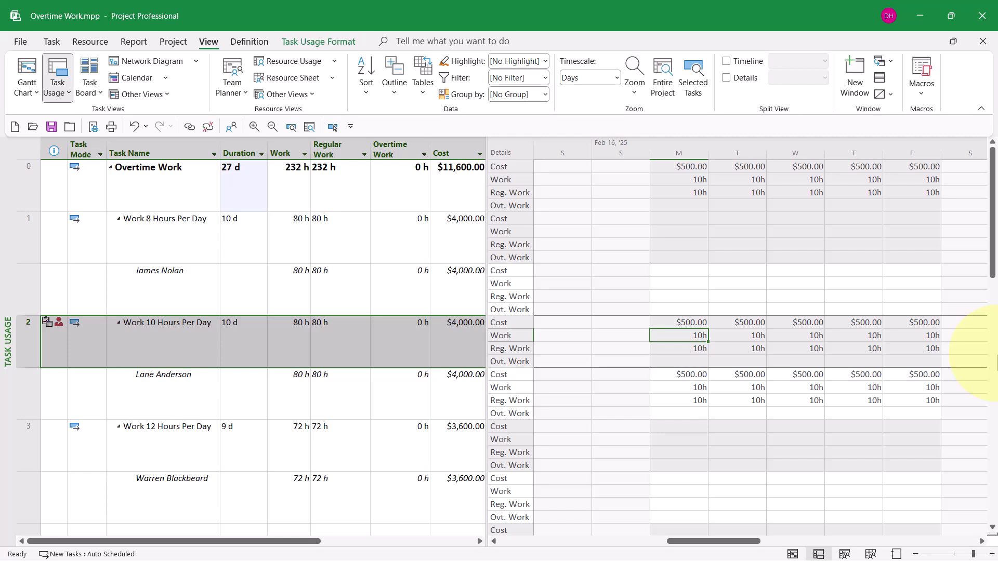
{"action": "left_click", "coordinate": [691, 353]}
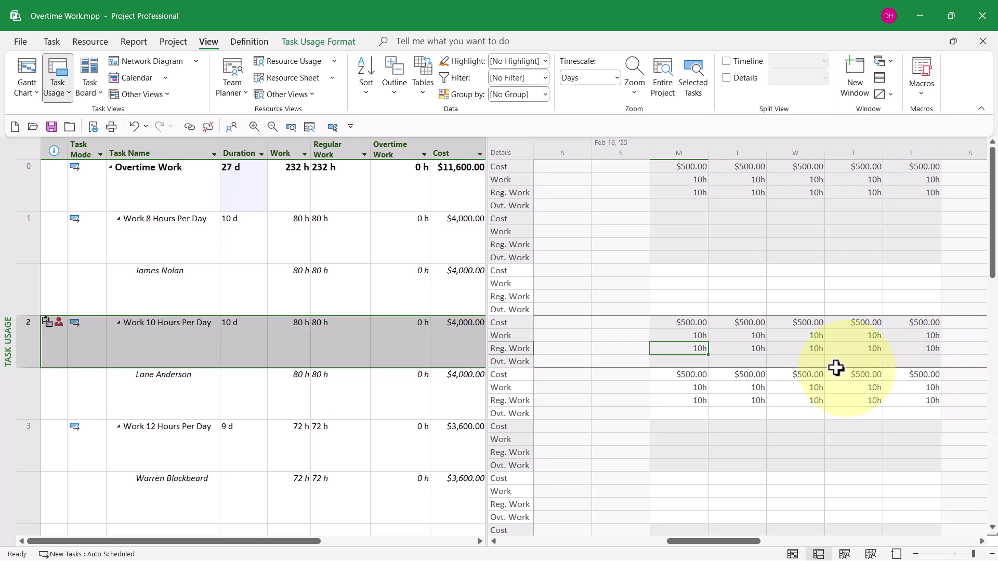
{"action": "left_click", "coordinate": [692, 324]}
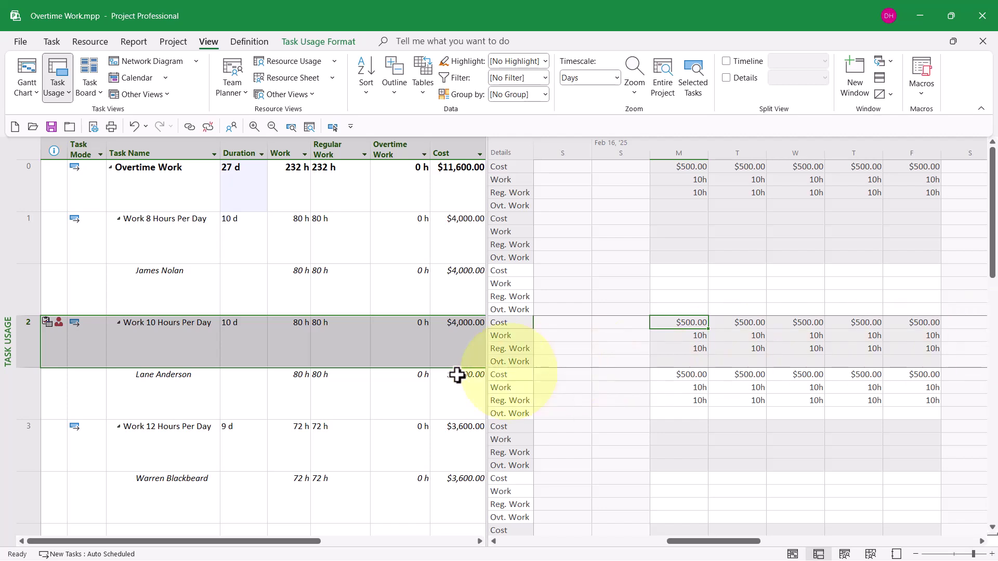
{"action": "left_click", "coordinate": [162, 352]}
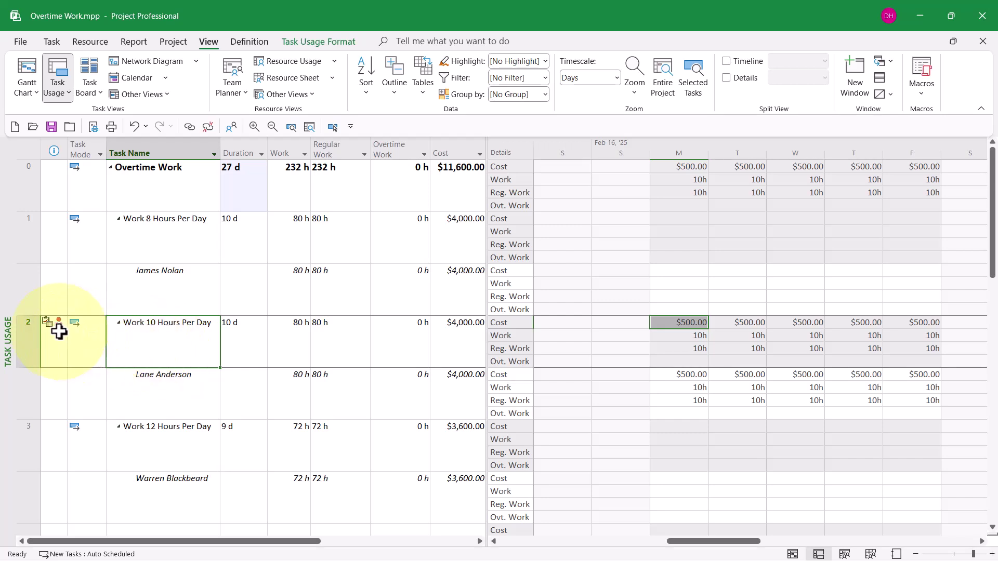
{"action": "mouse_move", "coordinate": [58, 323]}
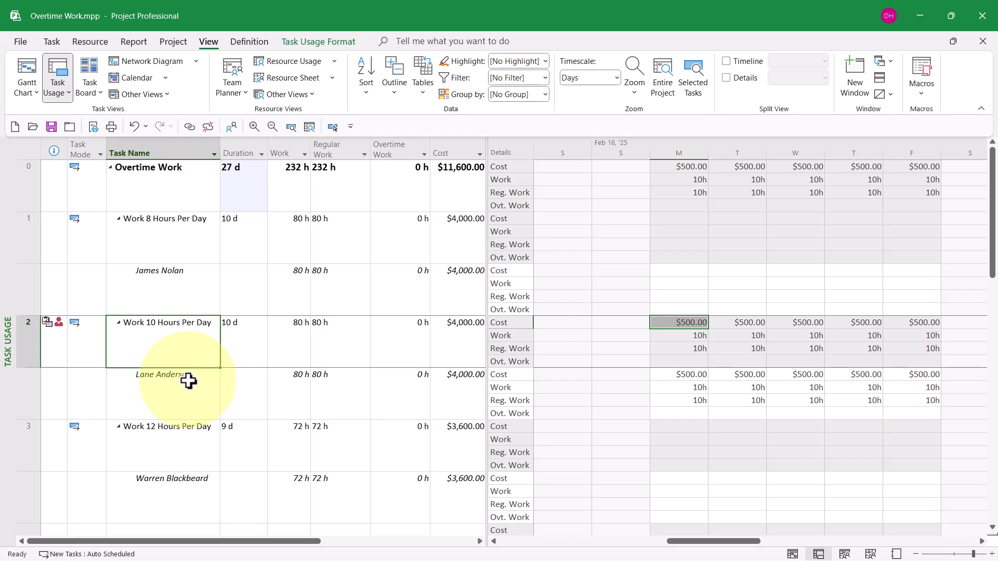
Step: Undo the 10h Per Day calendar change
{"action": "left_click", "coordinate": [133, 124]}
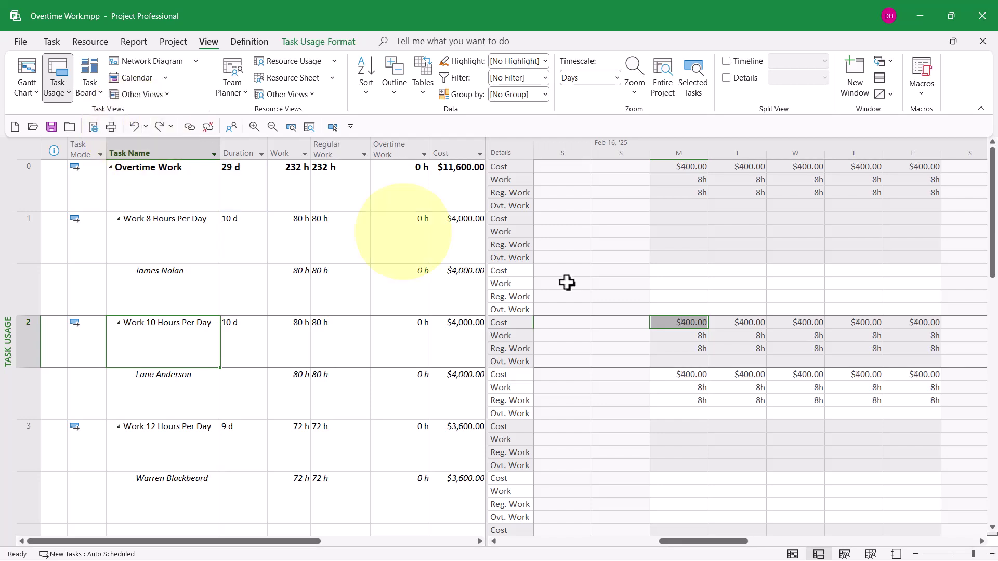
{"action": "left_click", "coordinate": [992, 527]}
{"action": "left_click", "coordinate": [992, 527]}
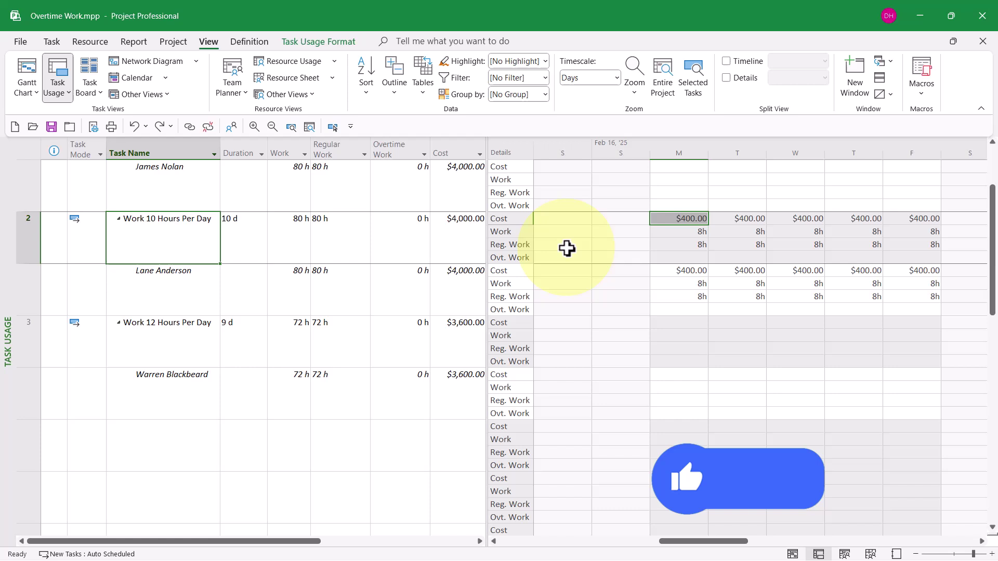
Step: Show the Task Form and set the resource's units to 125%, shortening the task to 8 d
{"action": "right_click", "coordinate": [567, 247]}
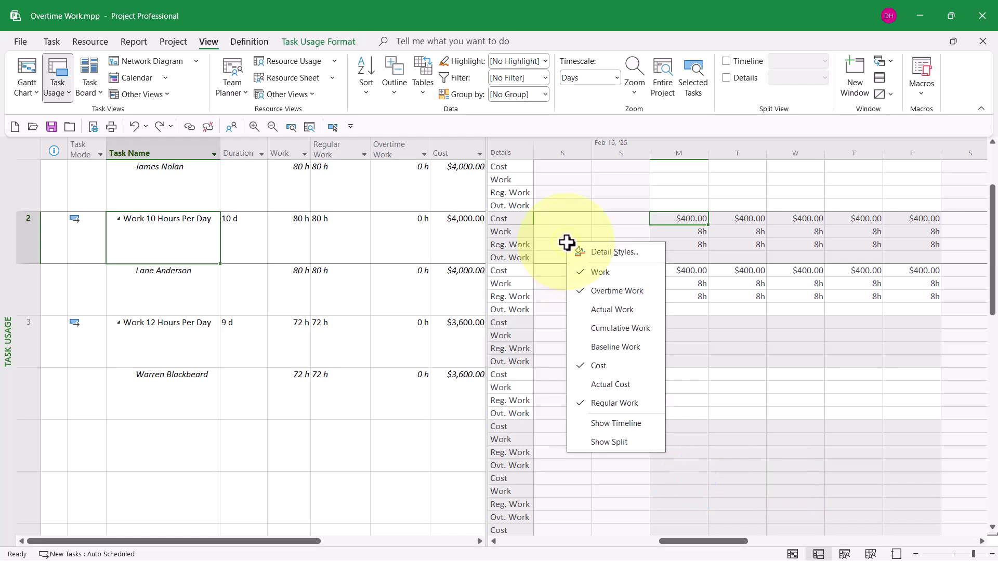
{"action": "left_click", "coordinate": [623, 441]}
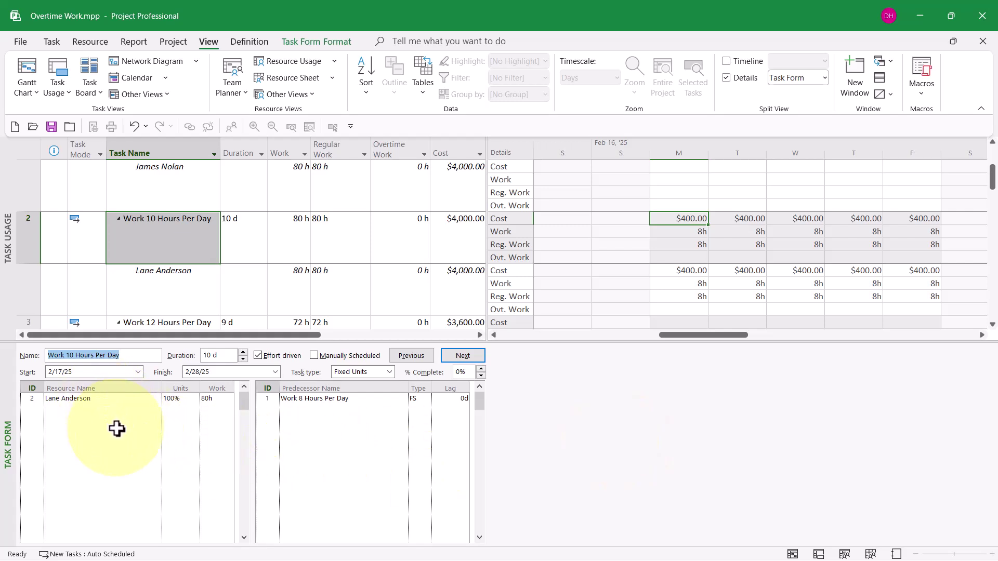
{"action": "left_click", "coordinate": [170, 399]}
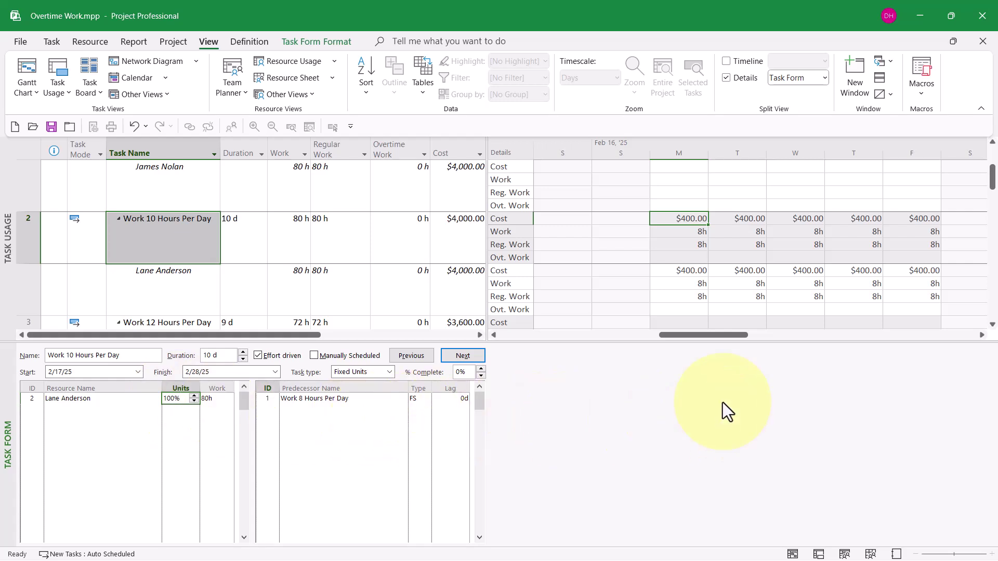
{"action": "type", "text": "12"}
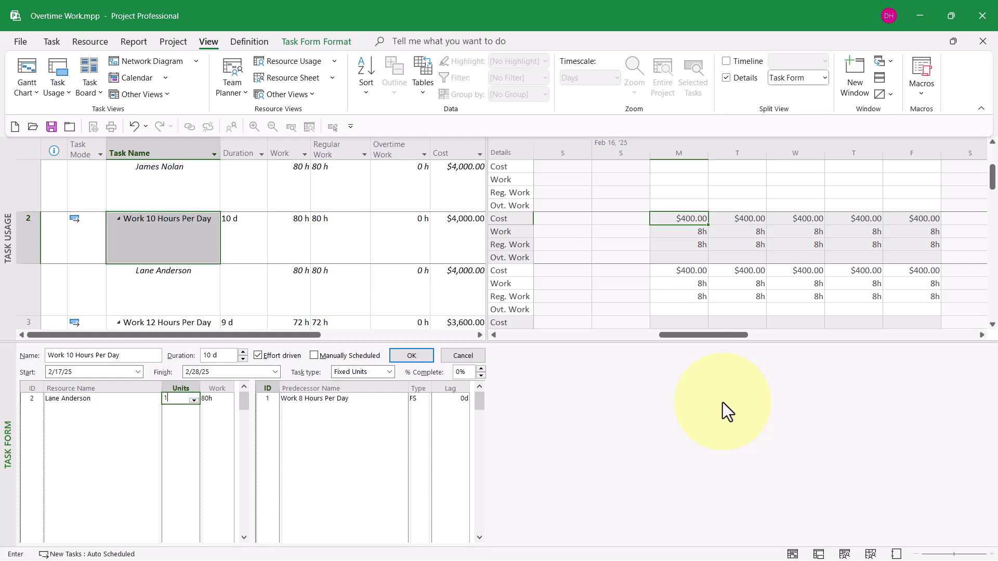
{"action": "type", "text": "5"}
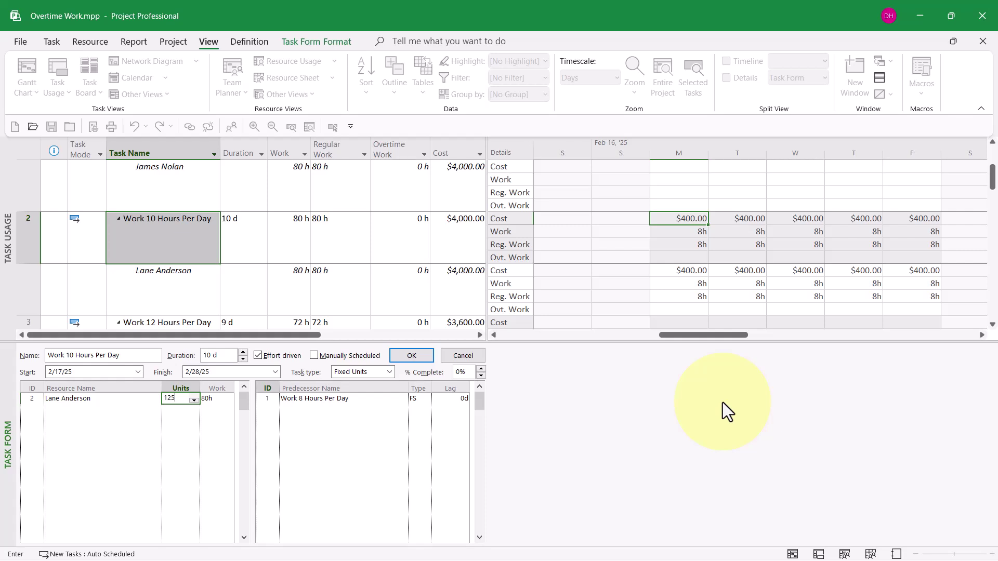
{"action": "left_click", "coordinate": [423, 356]}
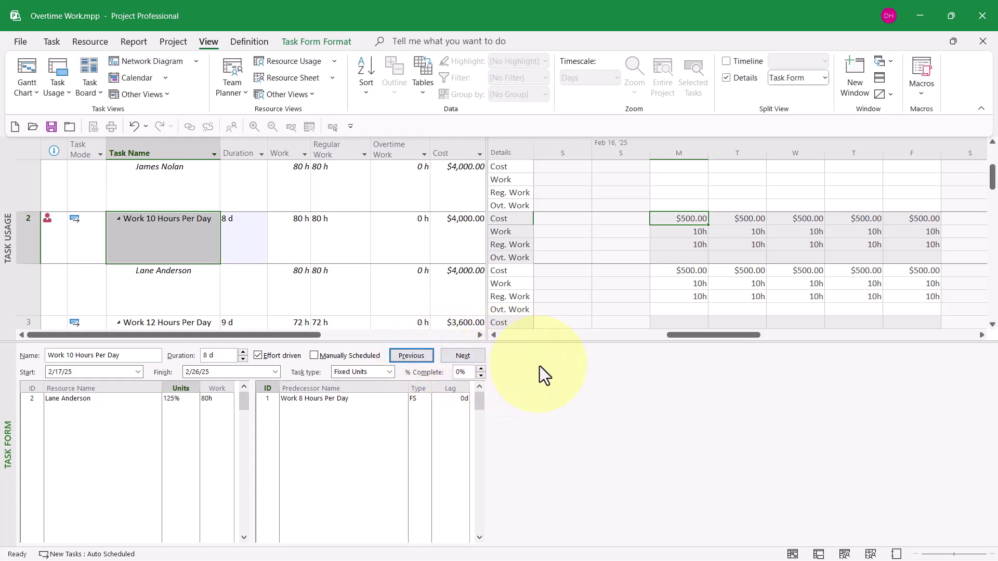
{"action": "right_click", "coordinate": [567, 283]}
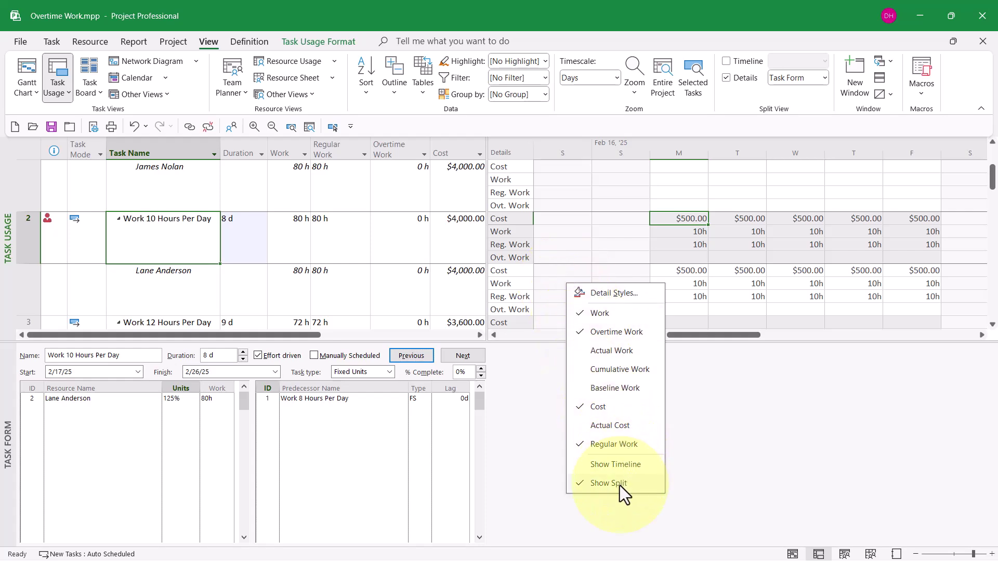
Step: Hide the task form and check the 10-hour task's Monday regular work
{"action": "left_click", "coordinate": [620, 483]}
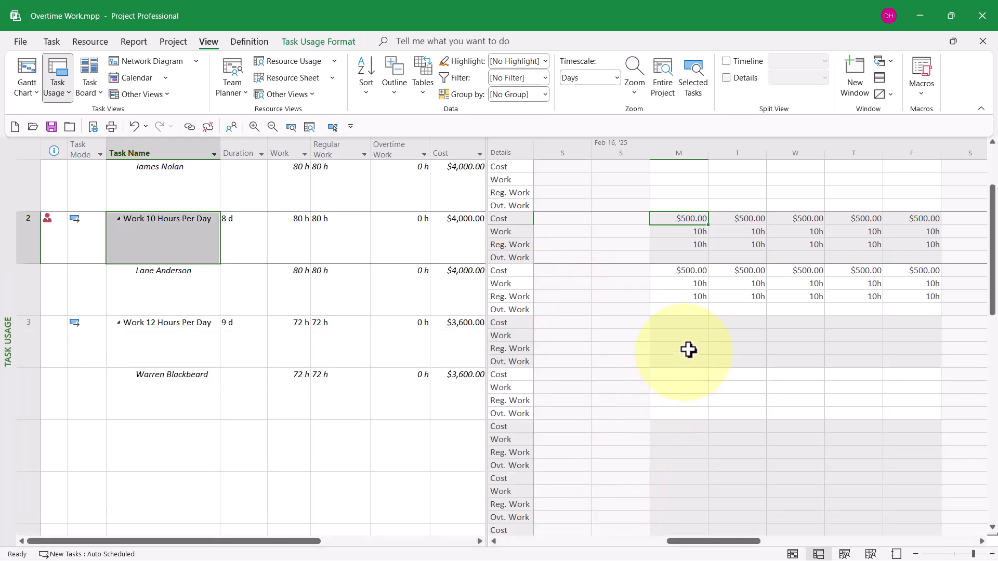
{"action": "left_click", "coordinate": [702, 247]}
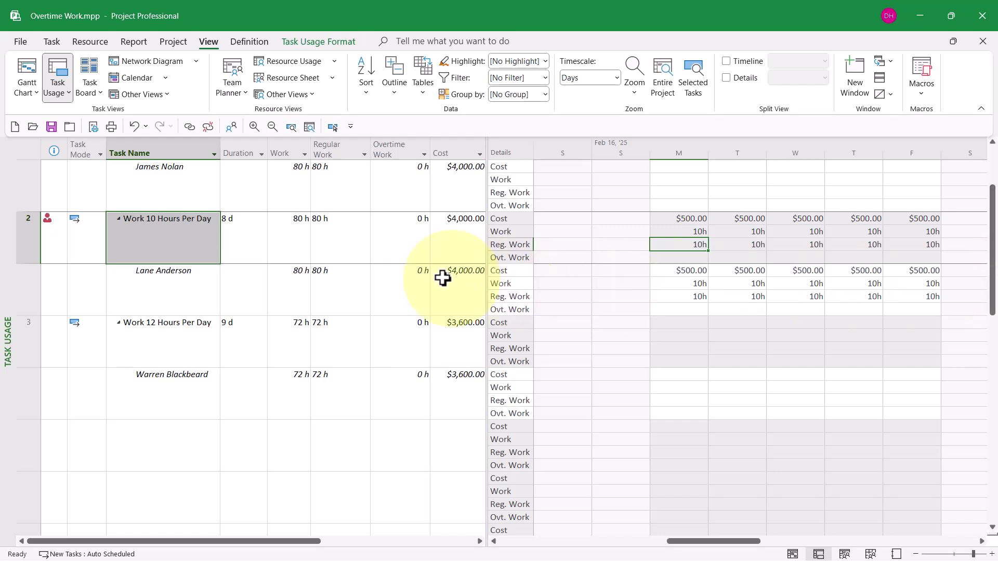
{"action": "left_click", "coordinate": [191, 238]}
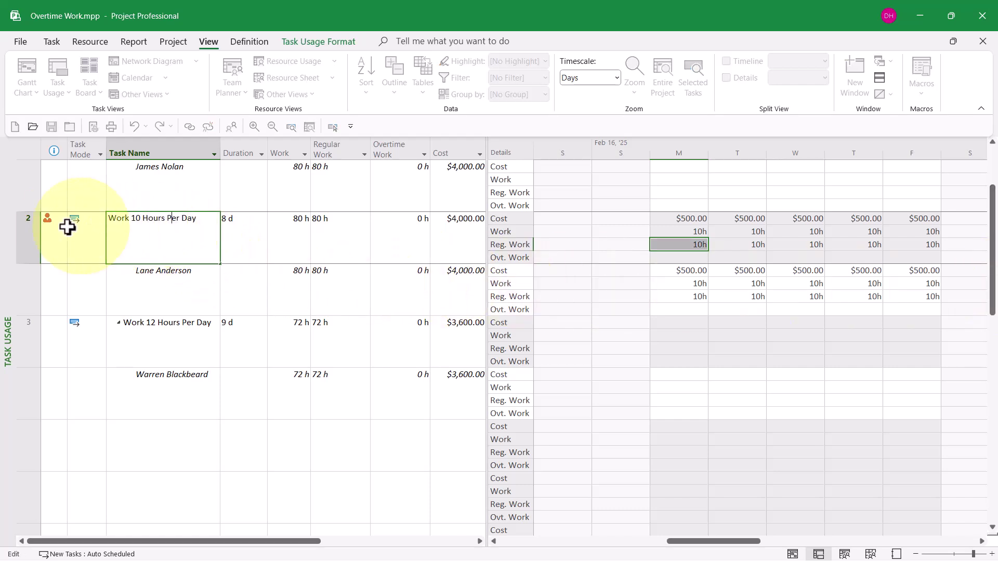
{"action": "mouse_move", "coordinate": [47, 217]}
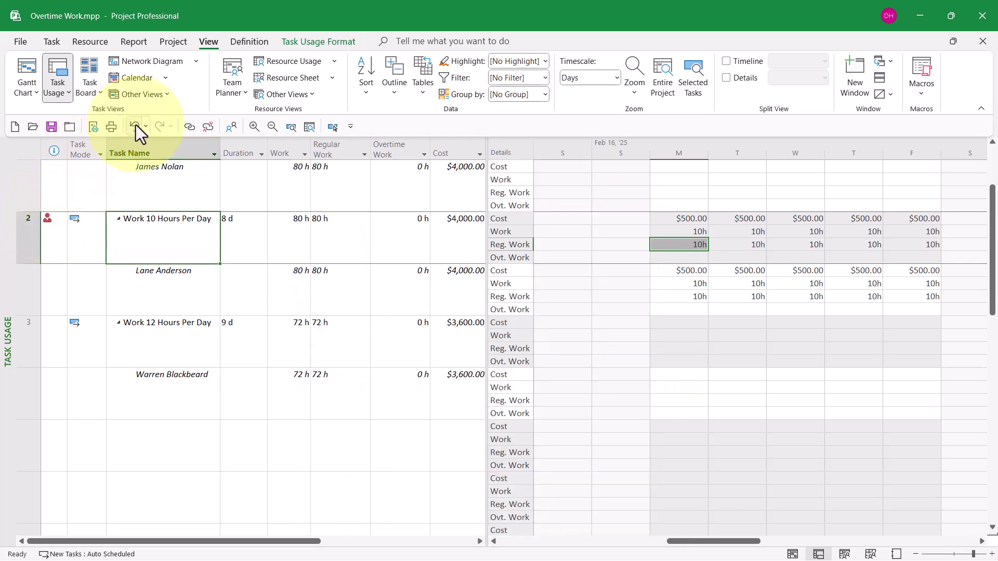
Step: Undo twice to restore the task form and revert units to 100%
{"action": "left_click", "coordinate": [136, 125]}
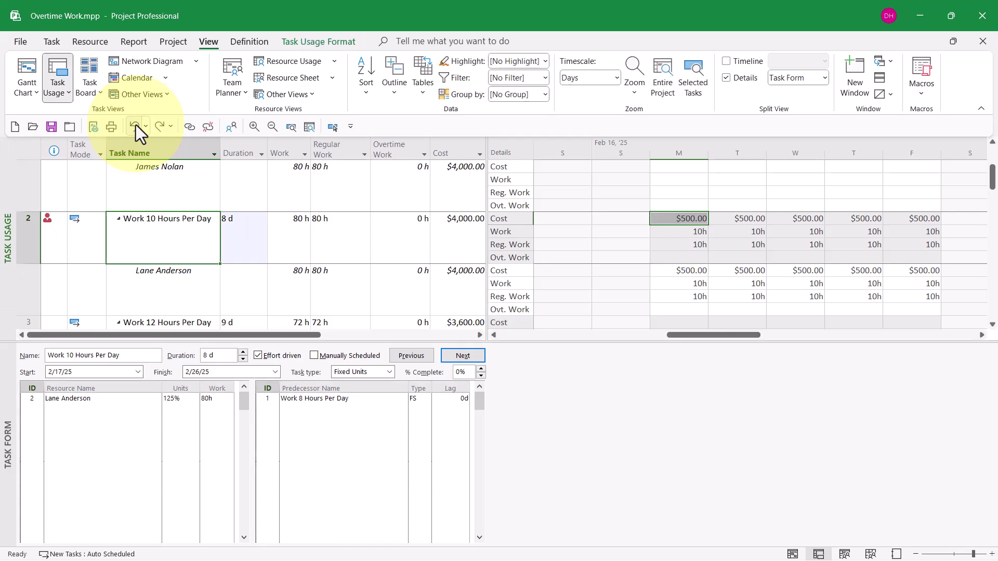
{"action": "left_click", "coordinate": [135, 125]}
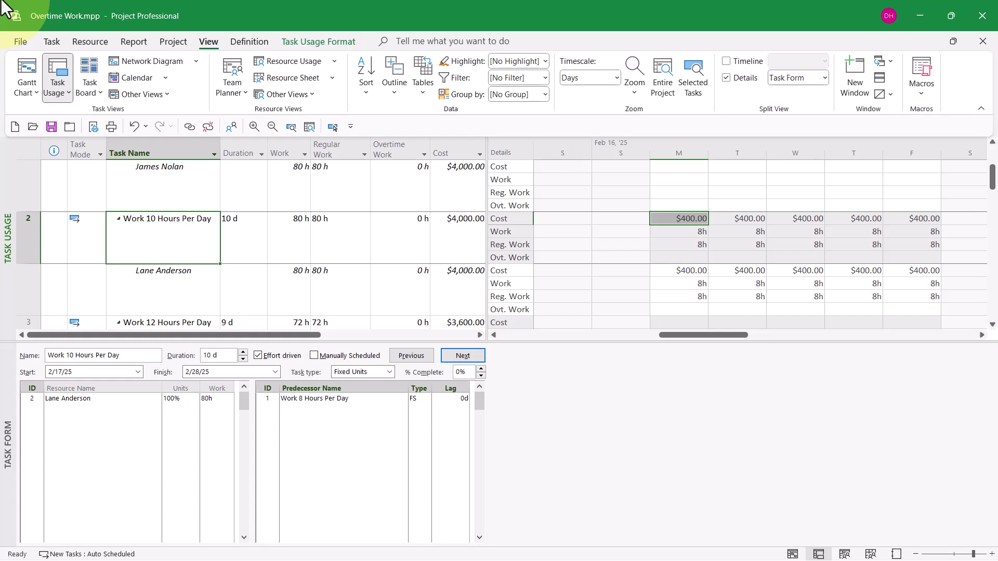
Step: Switch the Task Form to Work details and select the resource's overtime work cell
{"action": "right_click", "coordinate": [536, 391]}
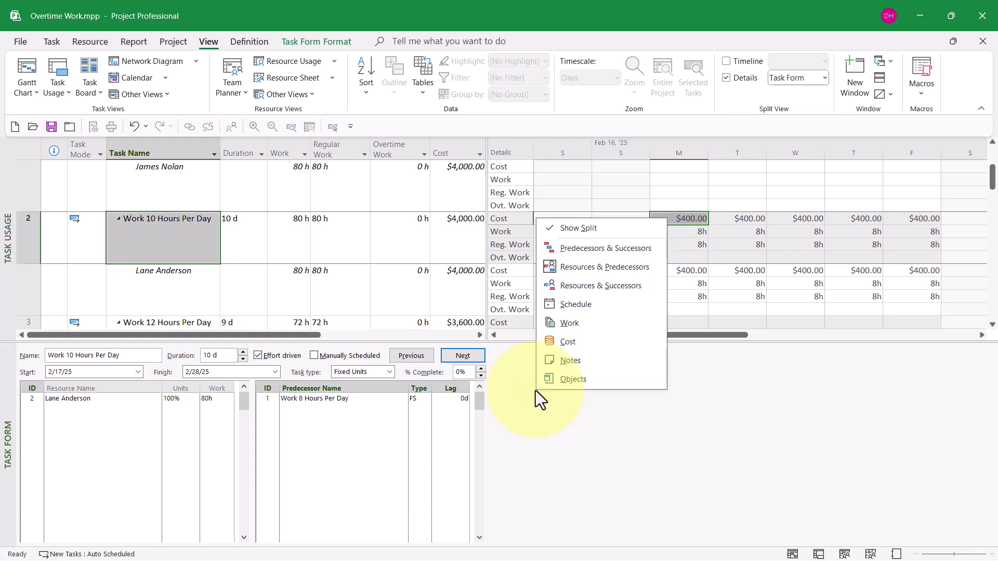
{"action": "left_click", "coordinate": [578, 324]}
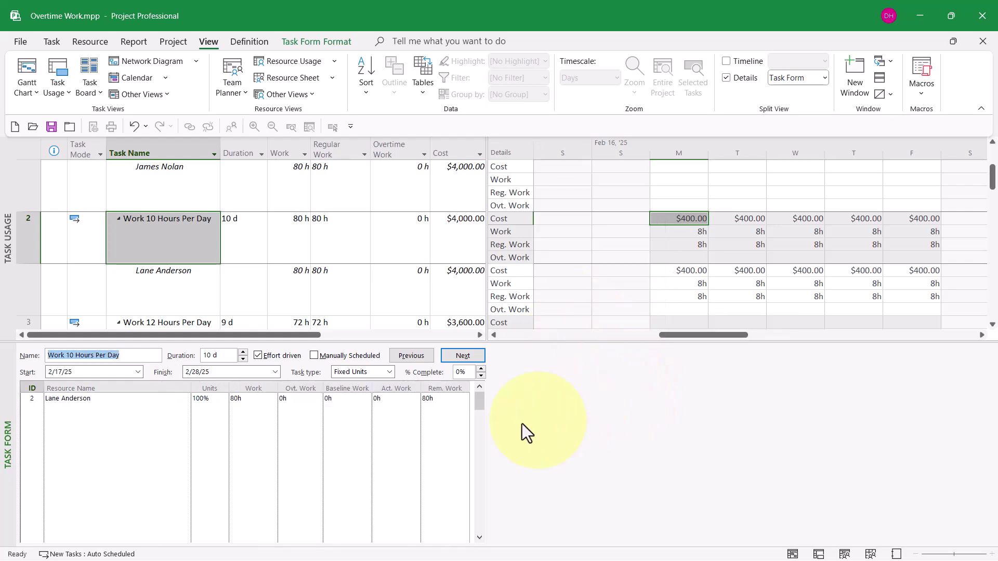
{"action": "left_click", "coordinate": [308, 399]}
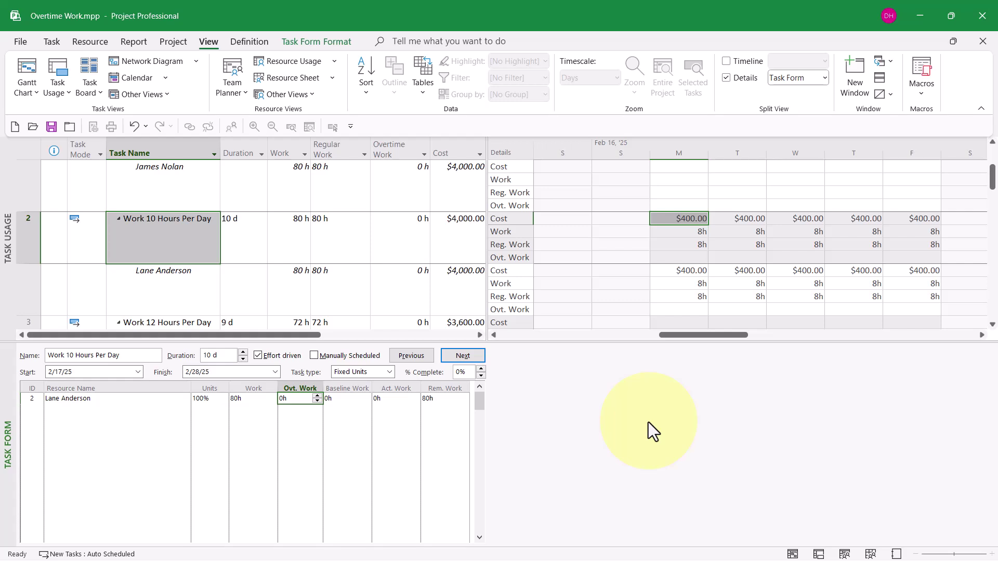
Step: Enter 12h overtime, then check Monday's work, regular work and 1.41h overtime
{"action": "type", "text": "12"}
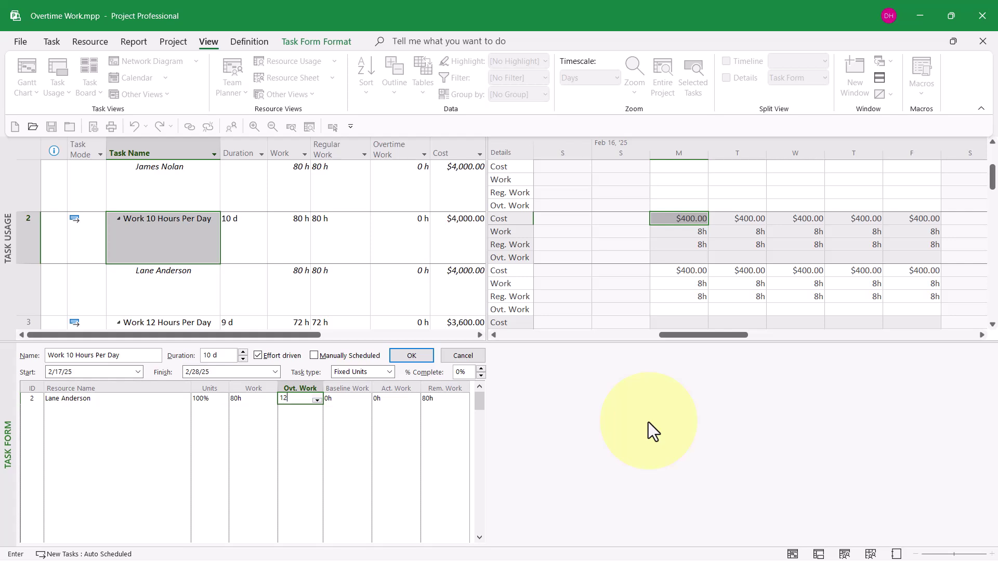
{"action": "left_click", "coordinate": [420, 356]}
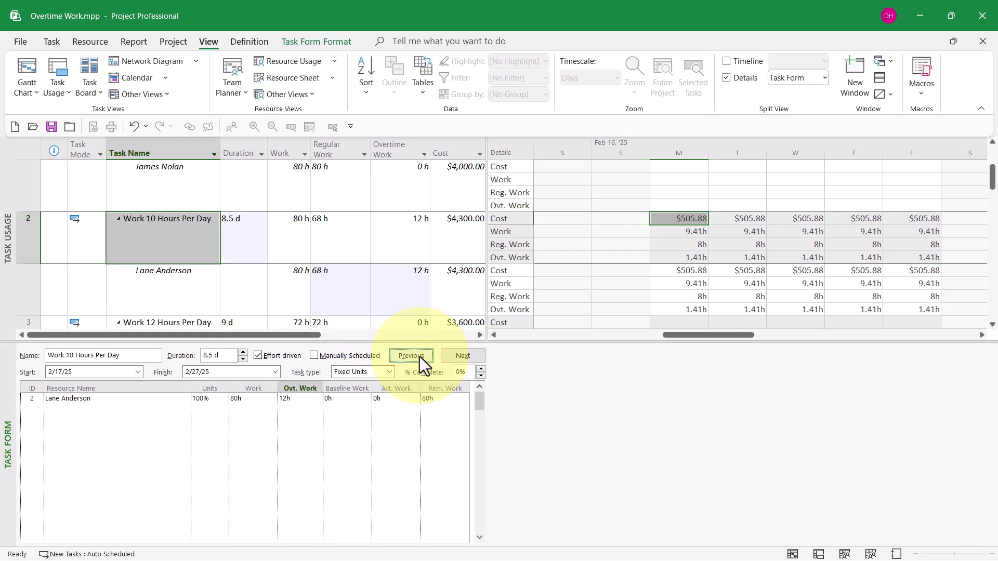
{"action": "left_click", "coordinate": [687, 231]}
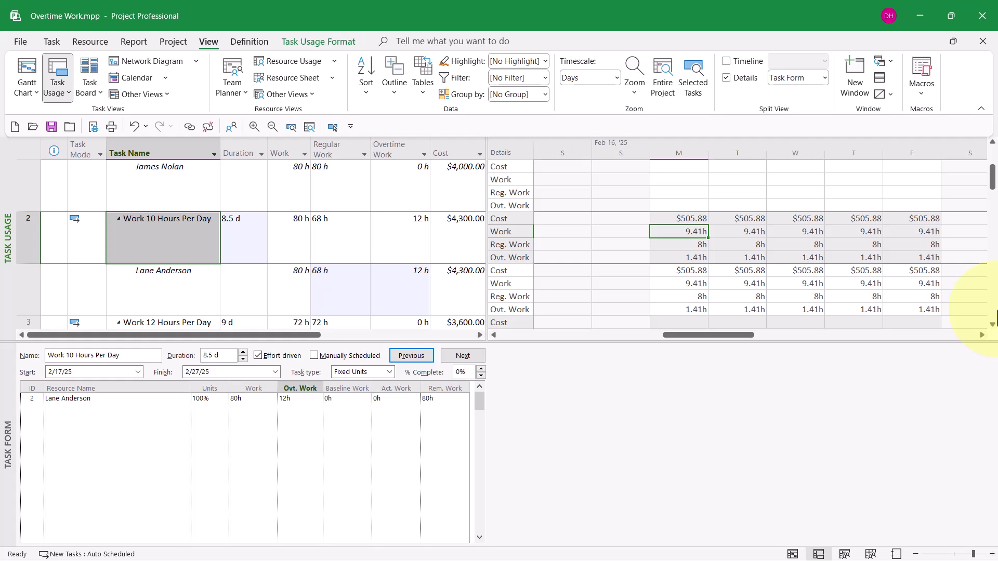
{"action": "left_click", "coordinate": [698, 243]}
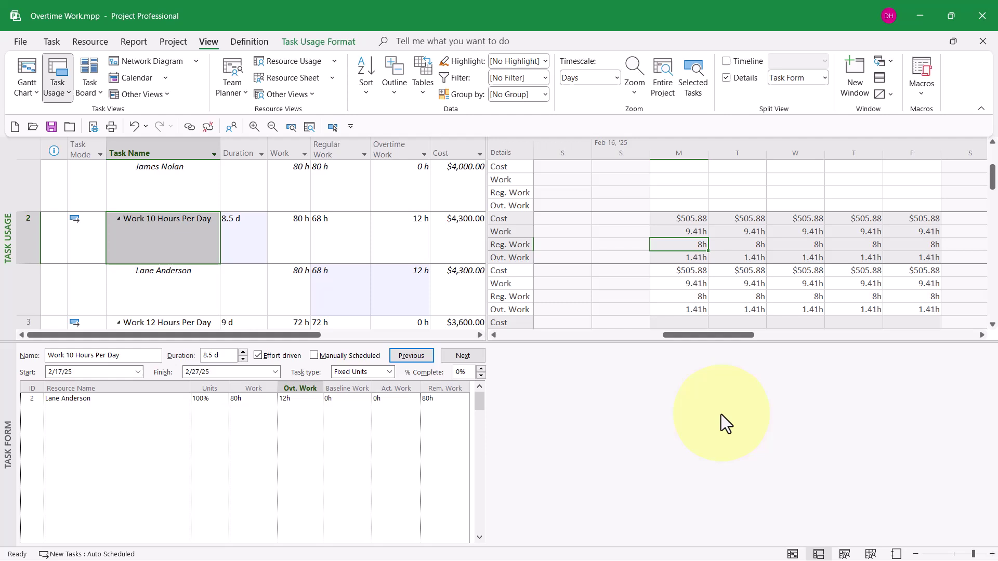
{"action": "left_click", "coordinate": [698, 260]}
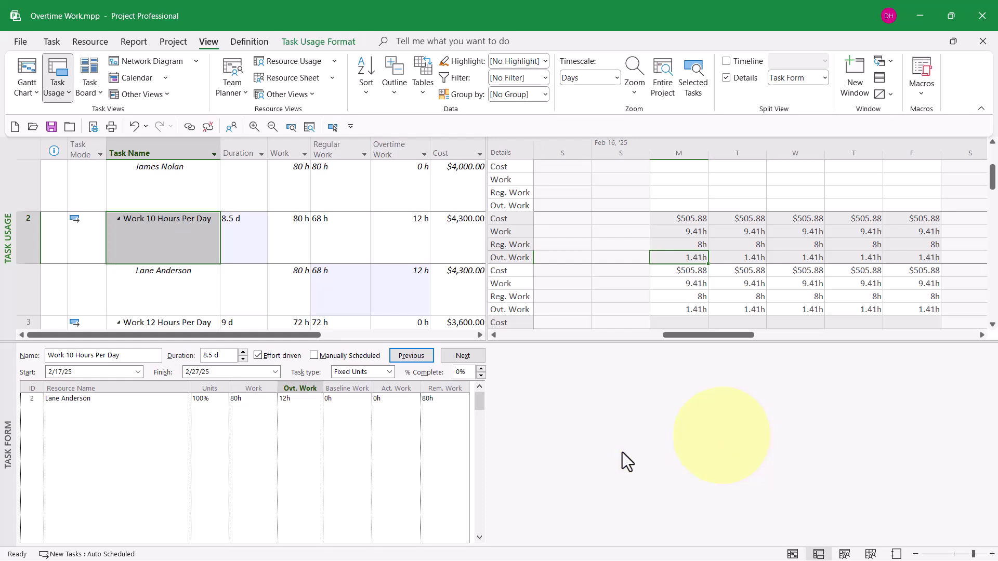
Step: Replace the 12h overtime value with 16 in the Task Form
{"action": "left_click", "coordinate": [297, 398]}
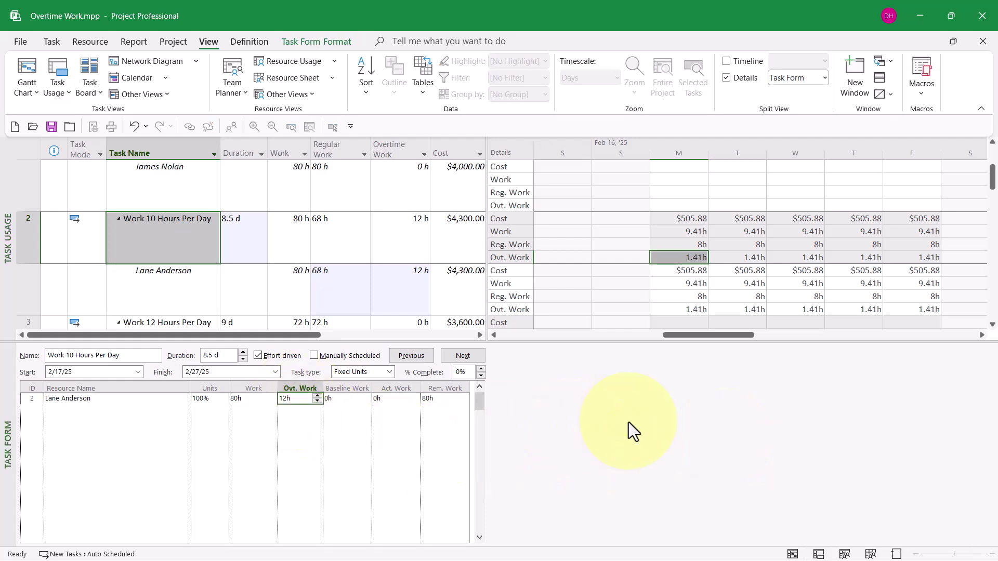
{"action": "key", "text": "F2"}
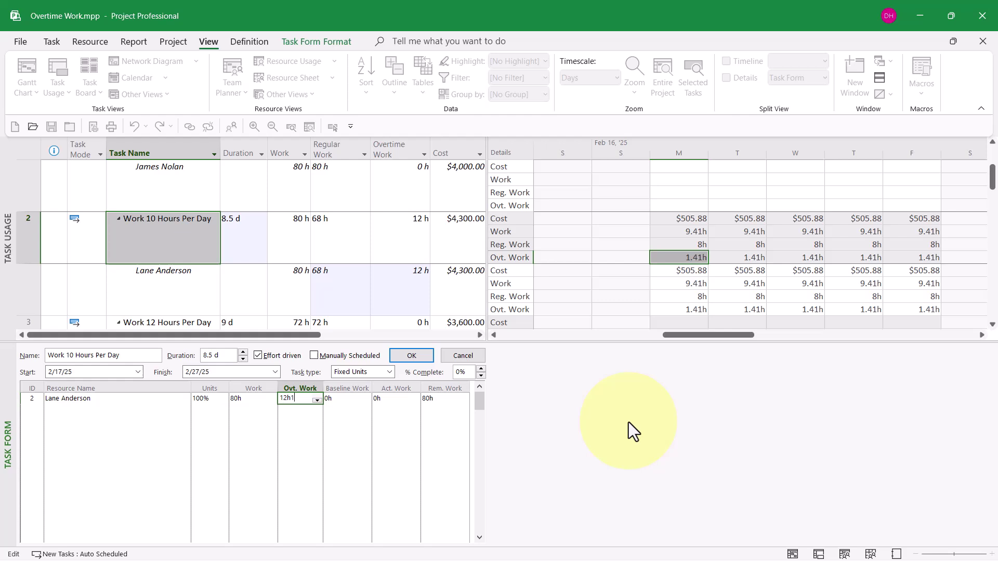
{"action": "key", "text": "BackSpace"}
{"action": "key", "text": "BackSpace"}
{"action": "key", "text": "BackSpace"}
{"action": "type", "text": "16"}
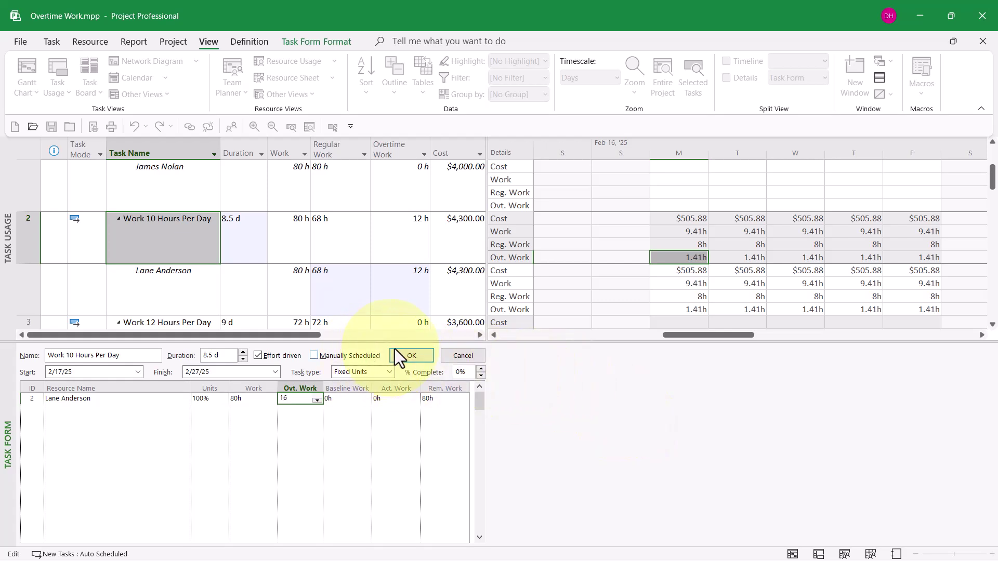
Step: Confirm 16h overtime and verify 10h daily work, 2h overtime and the 8 d duration
{"action": "left_click", "coordinate": [419, 355]}
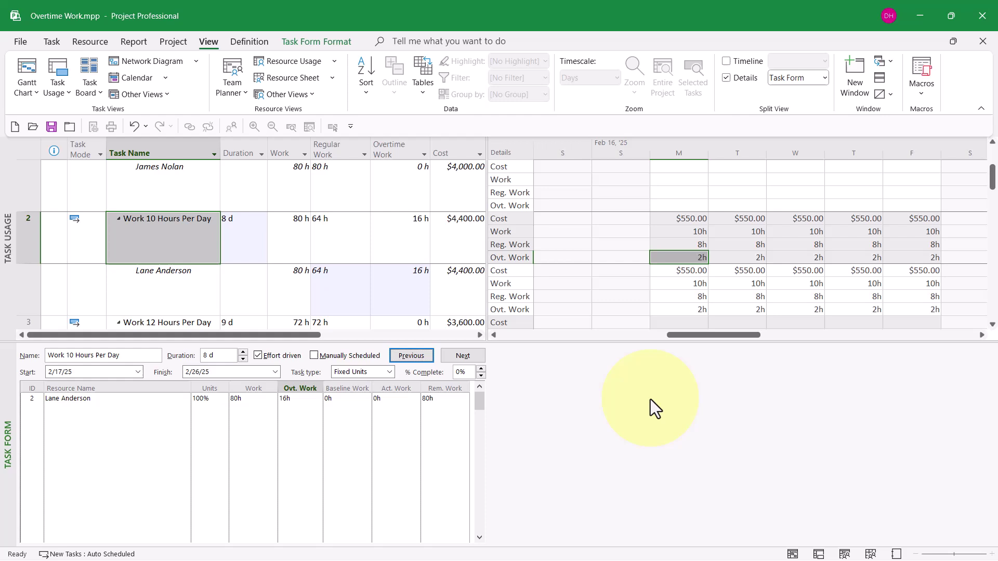
{"action": "left_click", "coordinate": [685, 233]}
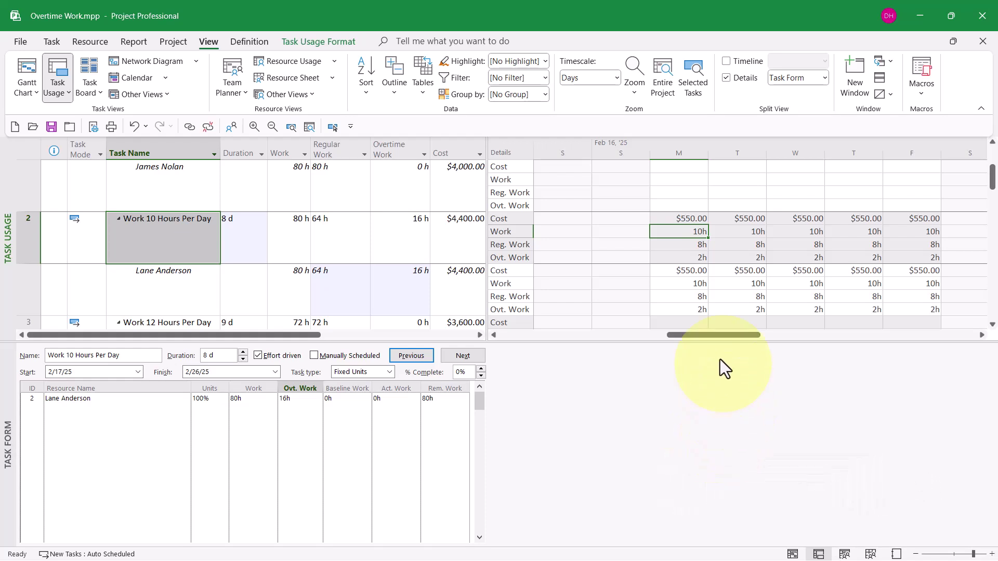
{"action": "left_click", "coordinate": [699, 244]}
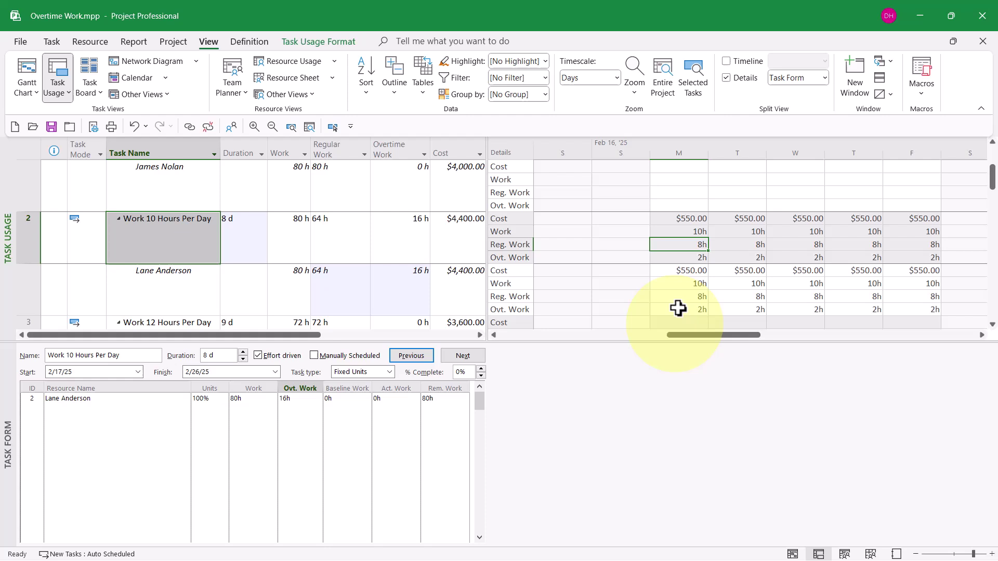
{"action": "left_click", "coordinate": [691, 260]}
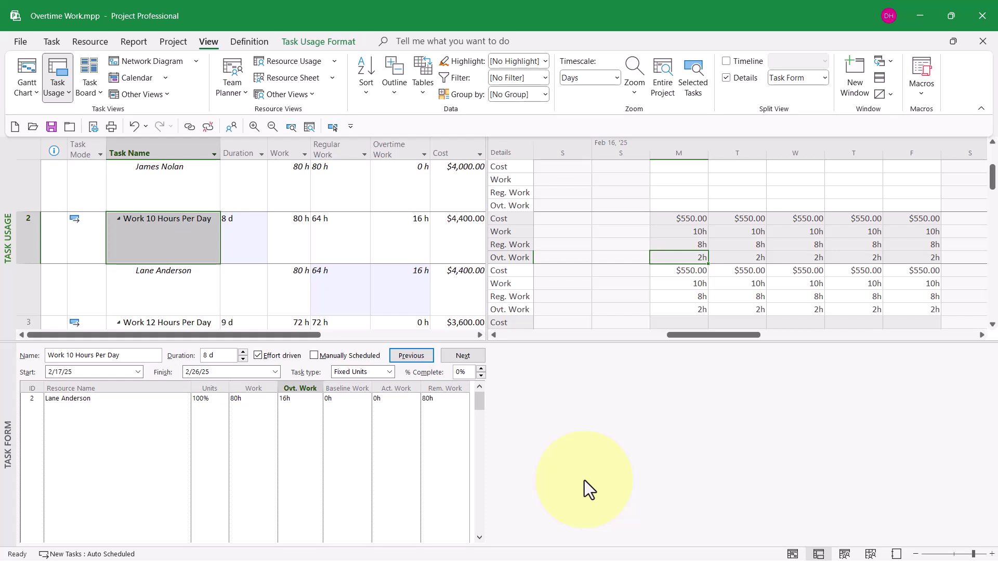
{"action": "left_click", "coordinate": [252, 231]}
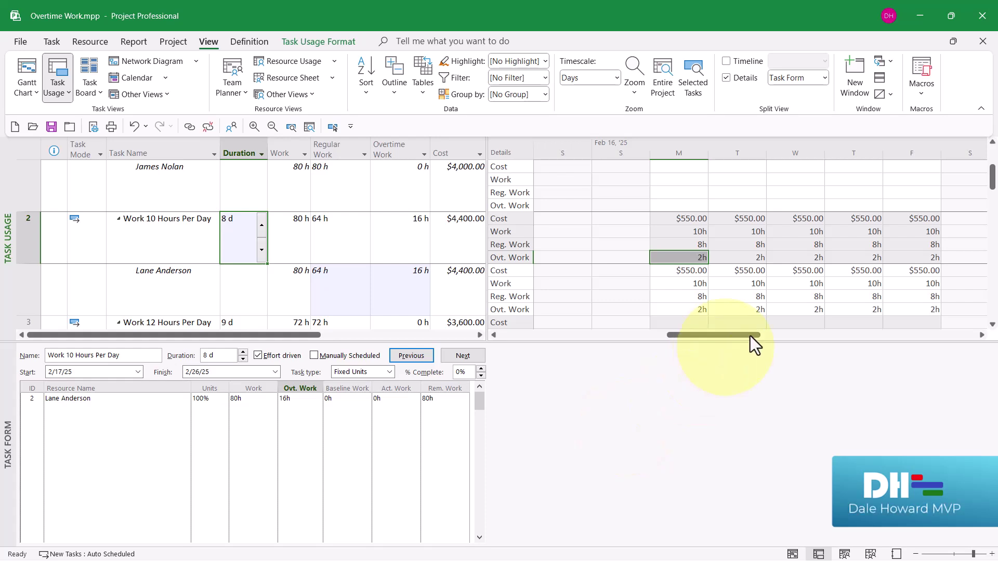
{"action": "left_click", "coordinate": [693, 222]}
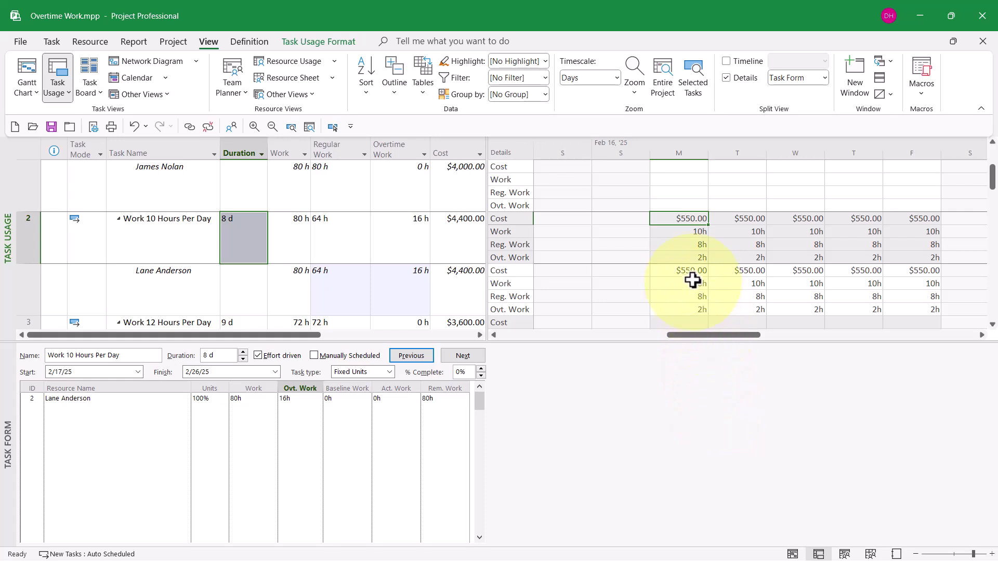
{"action": "left_click", "coordinate": [693, 245]}
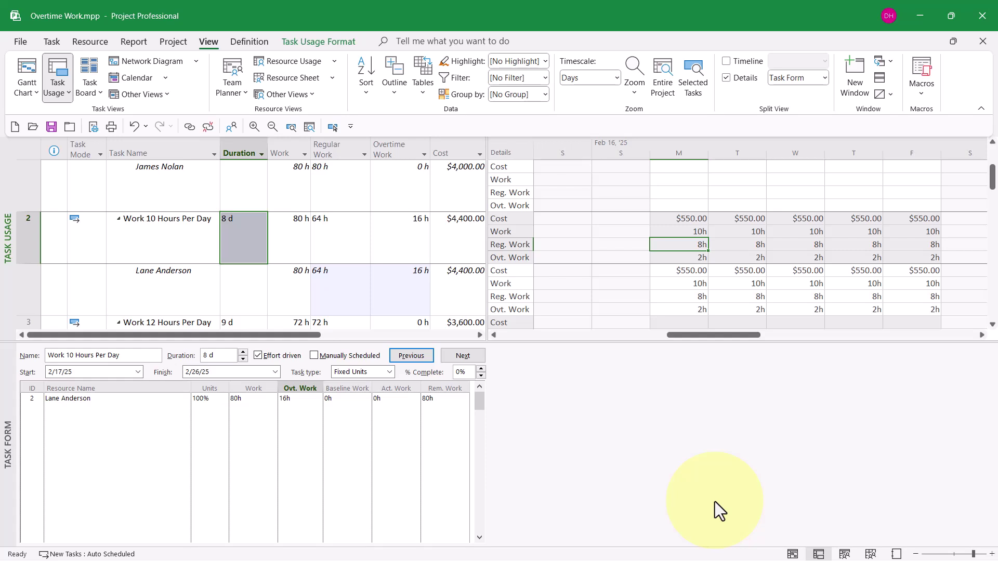
{"action": "left_click", "coordinate": [689, 256]}
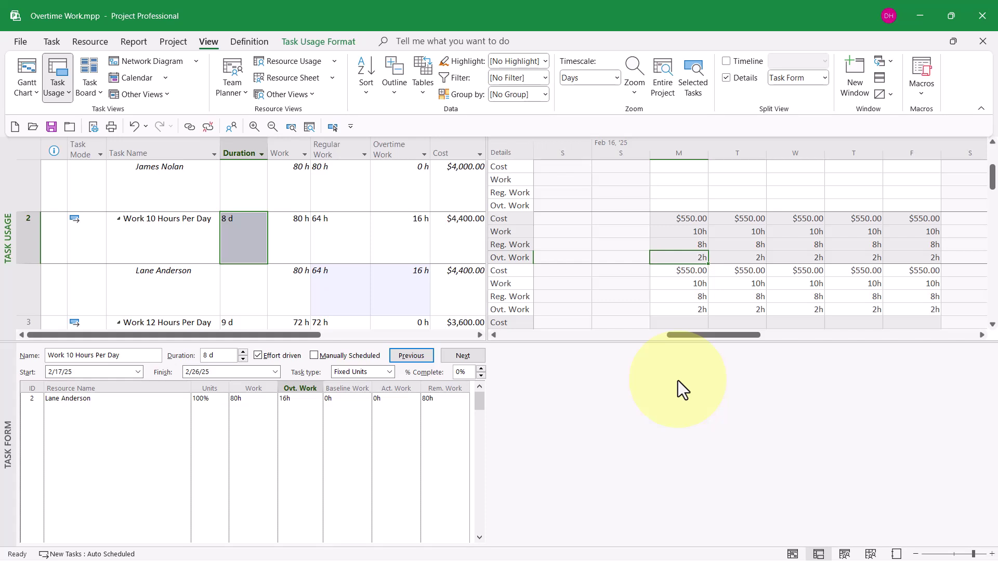
{"action": "left_click", "coordinate": [691, 219]}
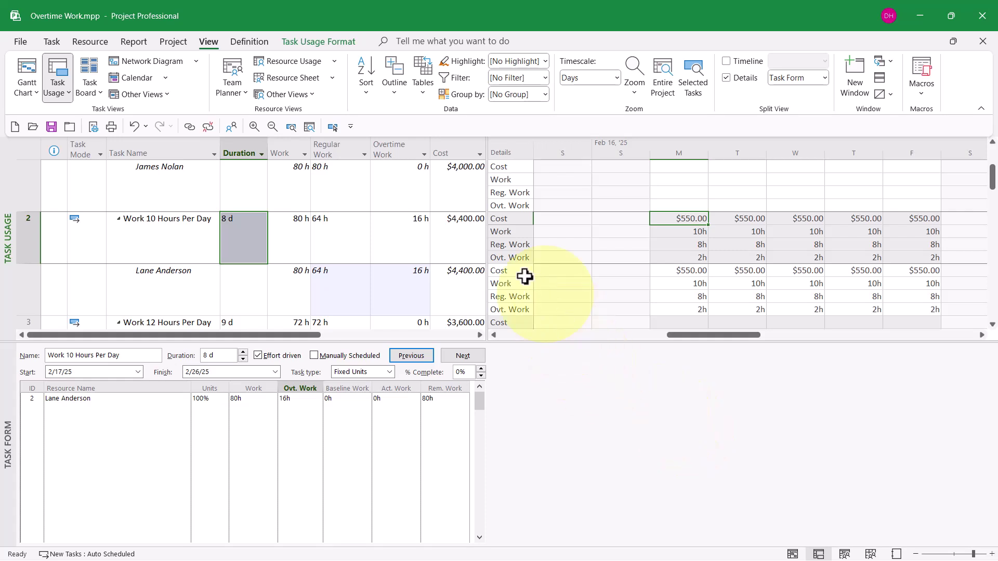
{"action": "left_click", "coordinate": [466, 236]}
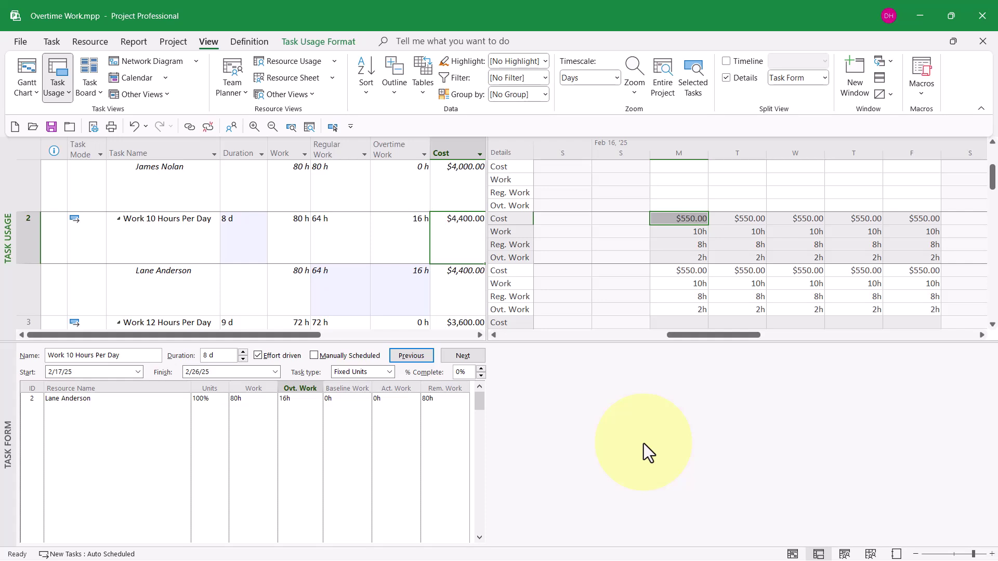
{"action": "left_click", "coordinate": [993, 325]}
{"action": "left_click", "coordinate": [992, 327]}
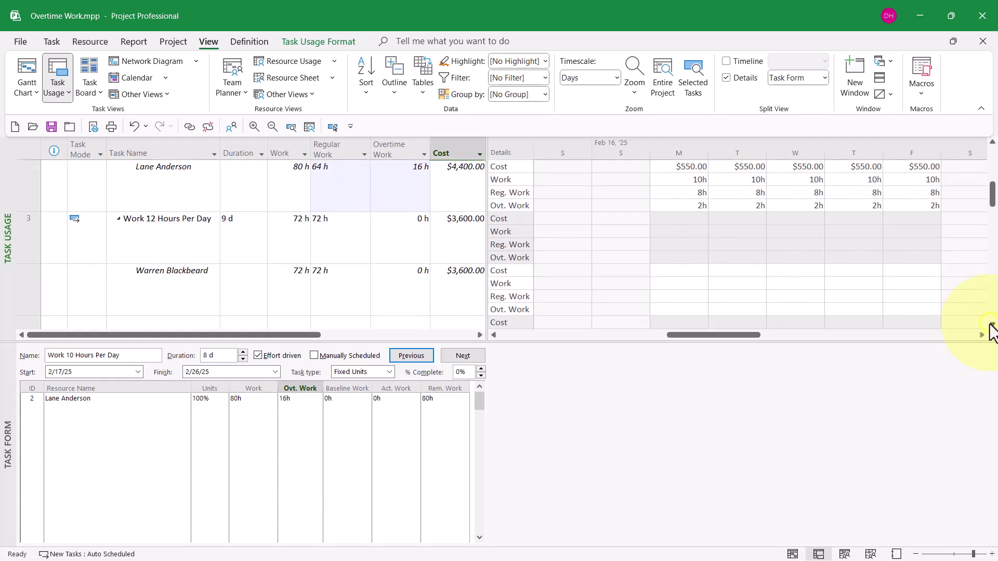
Step: Enter 24h overtime work for Work 12 Hours Per Day, giving 6 days at $4,200
{"action": "left_click", "coordinate": [167, 233]}
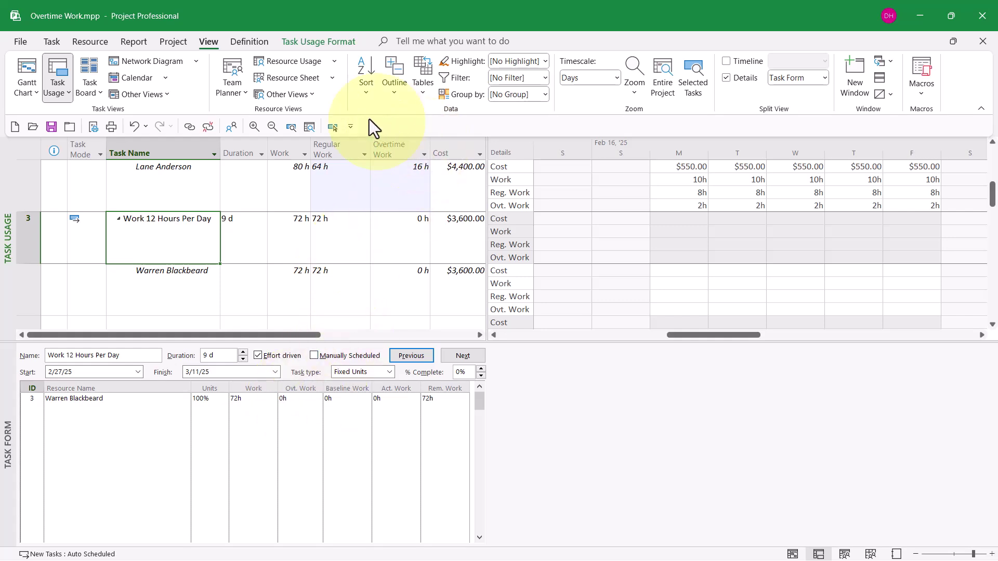
{"action": "left_click", "coordinate": [333, 127]}
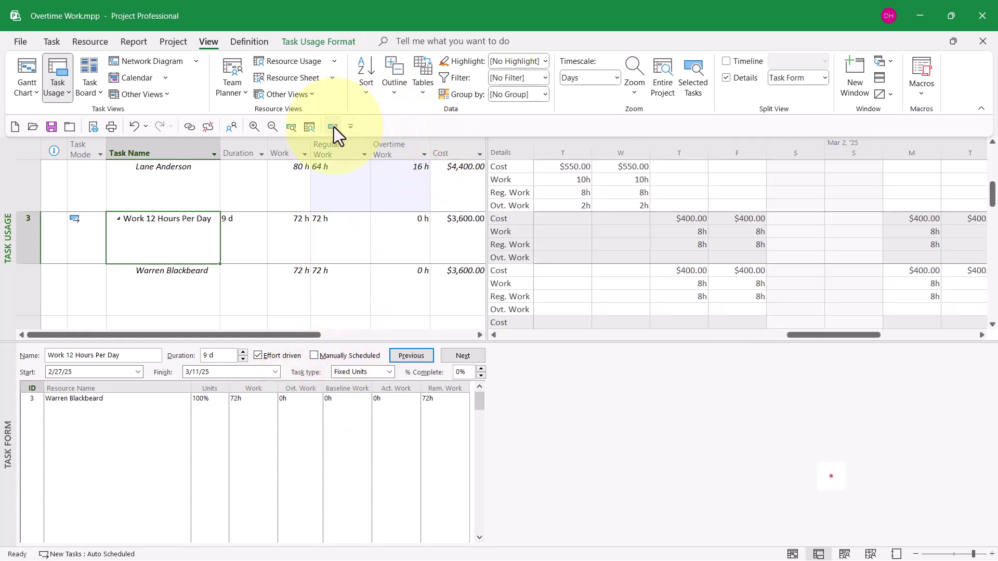
{"action": "left_click", "coordinate": [307, 402]}
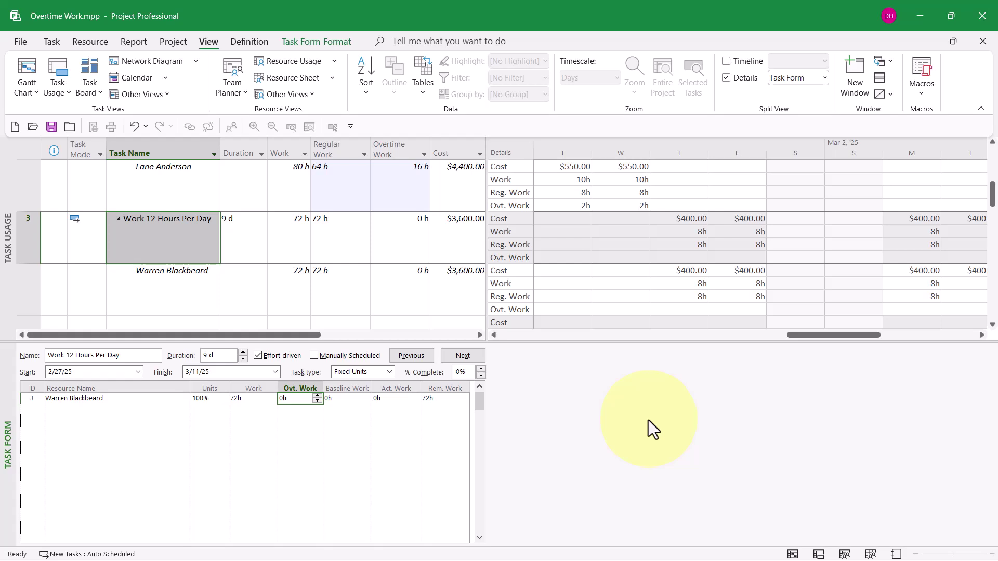
{"action": "type", "text": "24"}
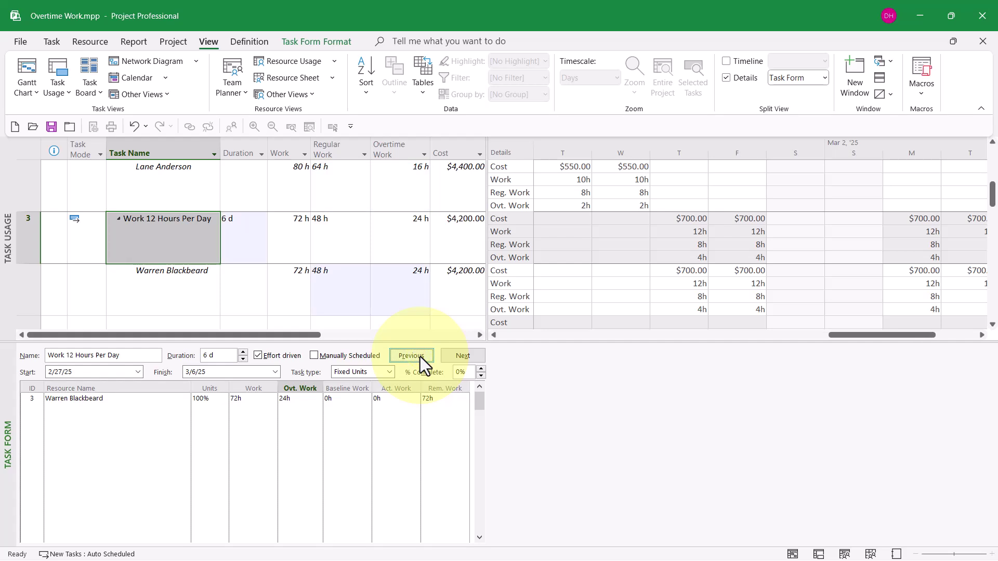
{"action": "left_click", "coordinate": [688, 233]}
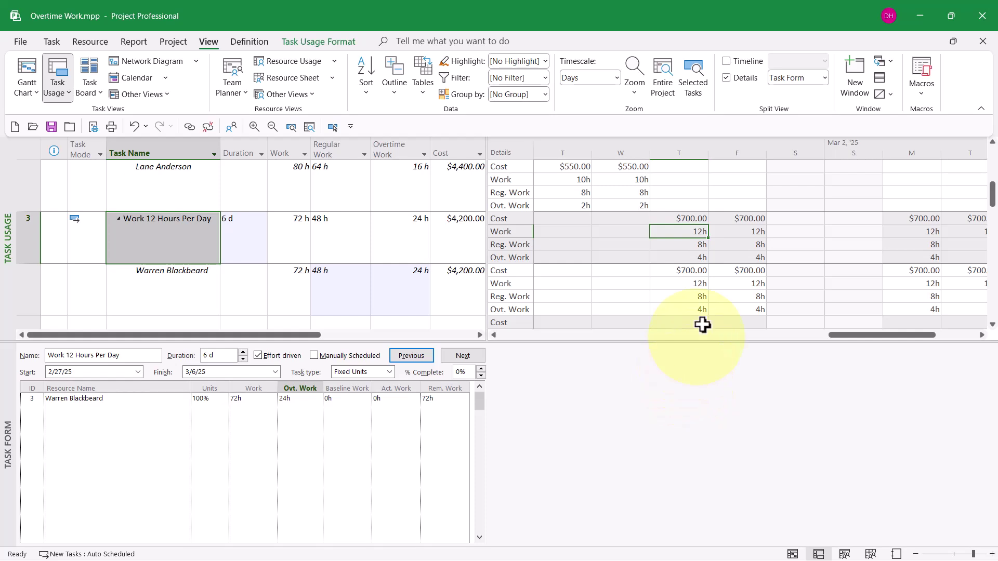
{"action": "left_click", "coordinate": [700, 245]}
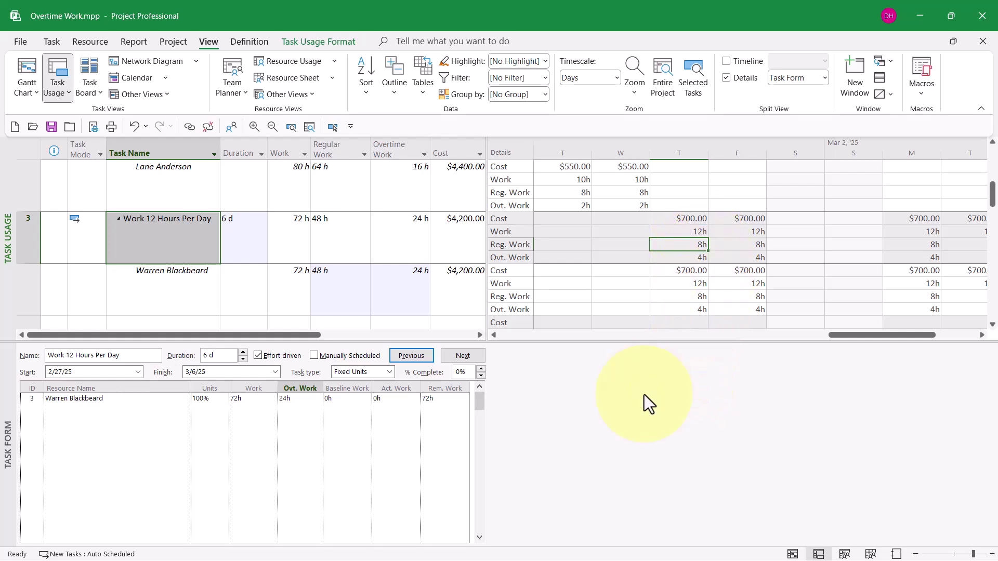
{"action": "left_click", "coordinate": [687, 258]}
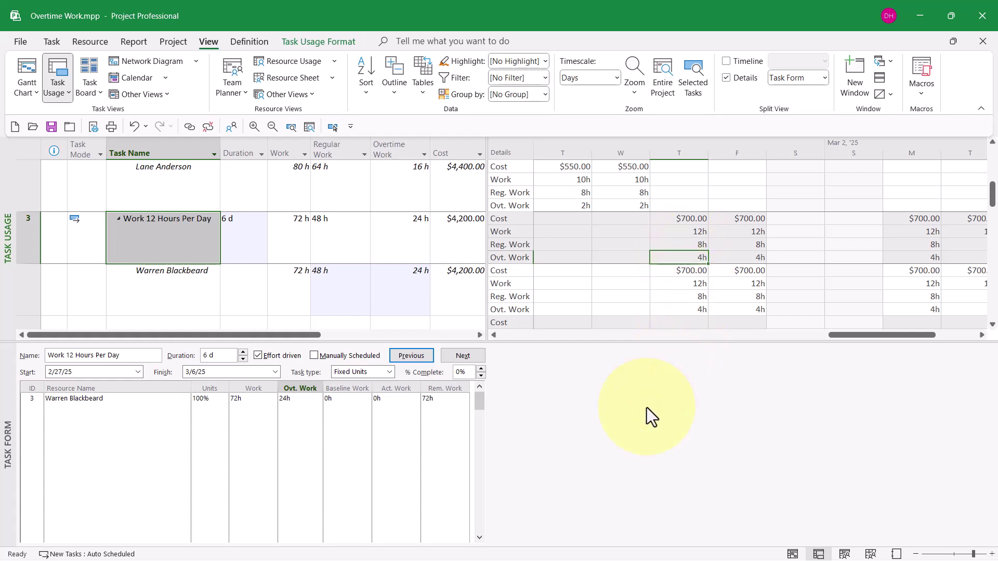
{"action": "left_click", "coordinate": [252, 231]}
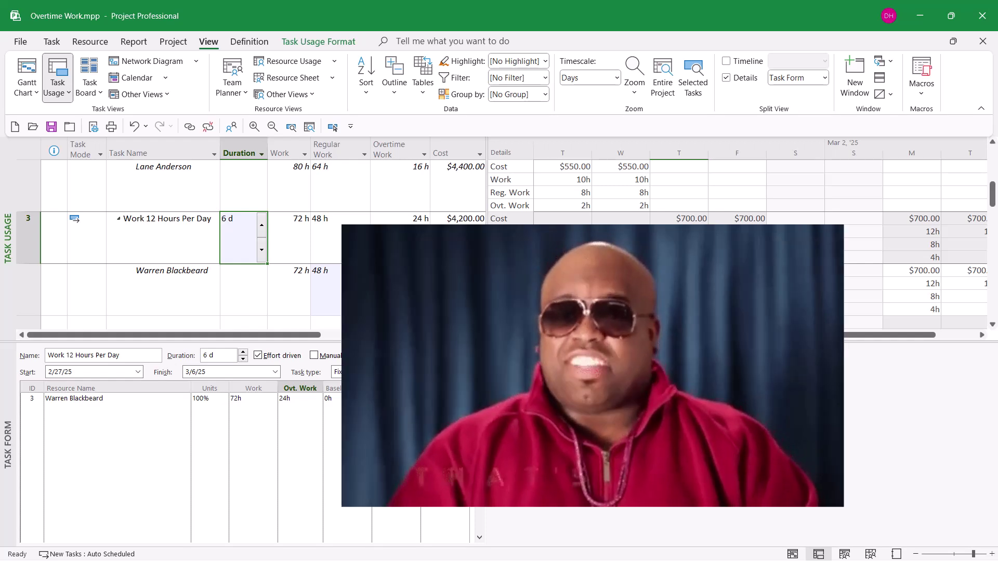
{"action": "key", "text": "Escape"}
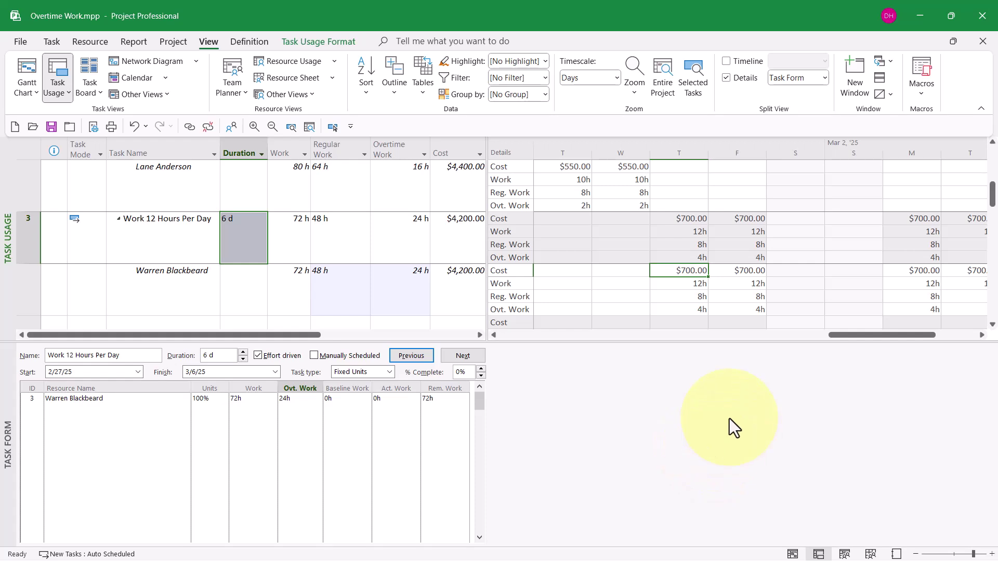
{"action": "left_click", "coordinate": [697, 296]}
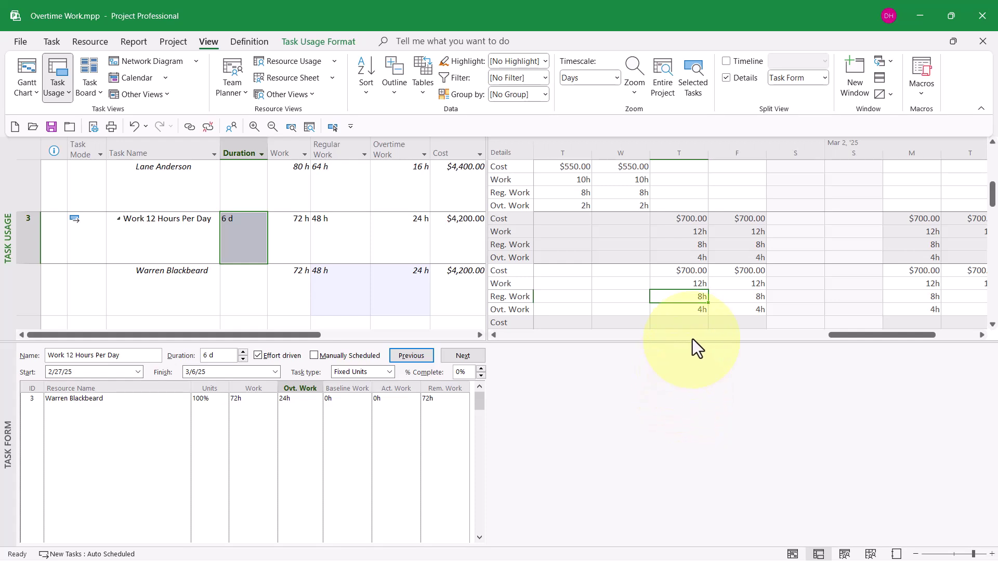
{"action": "left_click", "coordinate": [697, 311]}
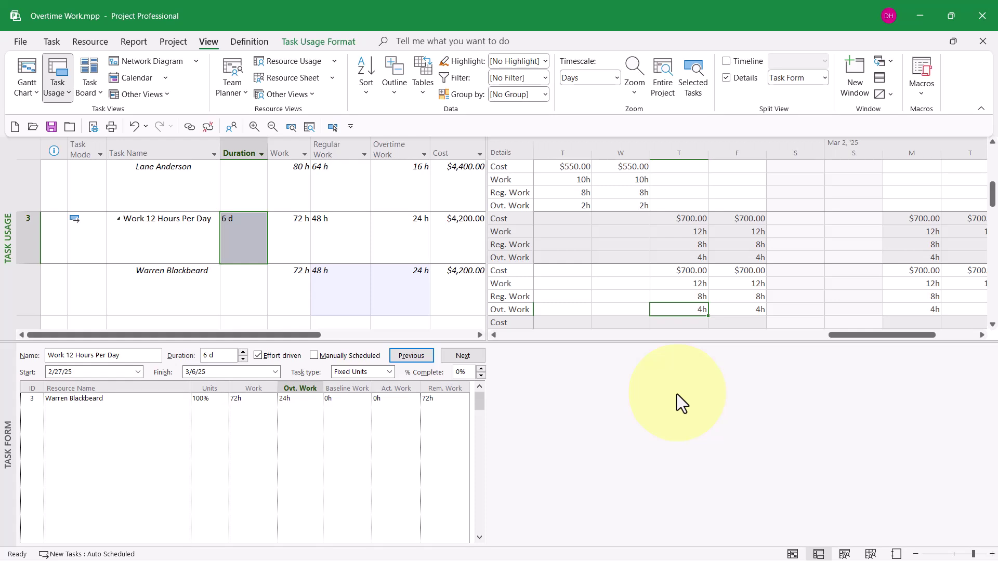
{"action": "left_click", "coordinate": [684, 275]}
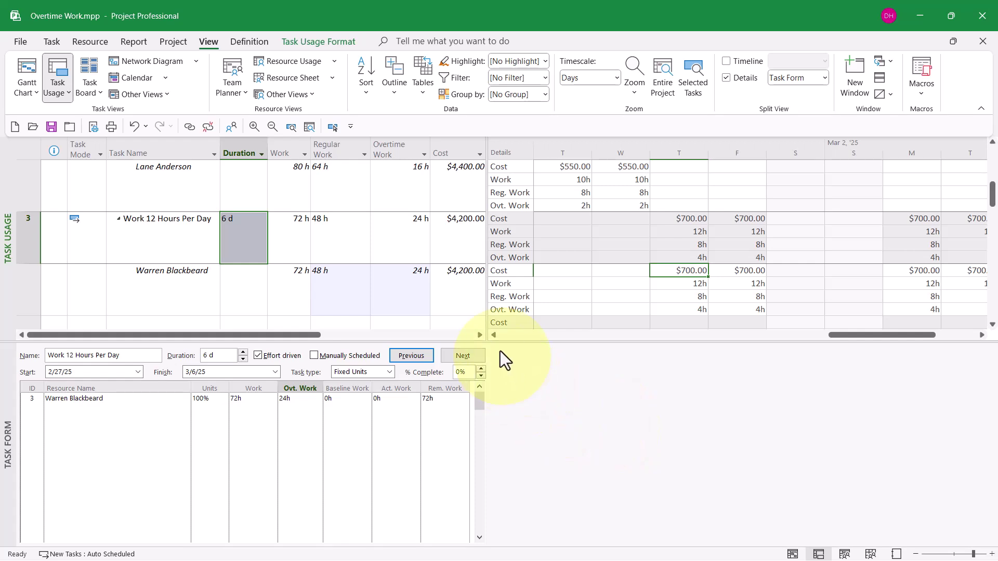
{"action": "left_click", "coordinate": [462, 273]}
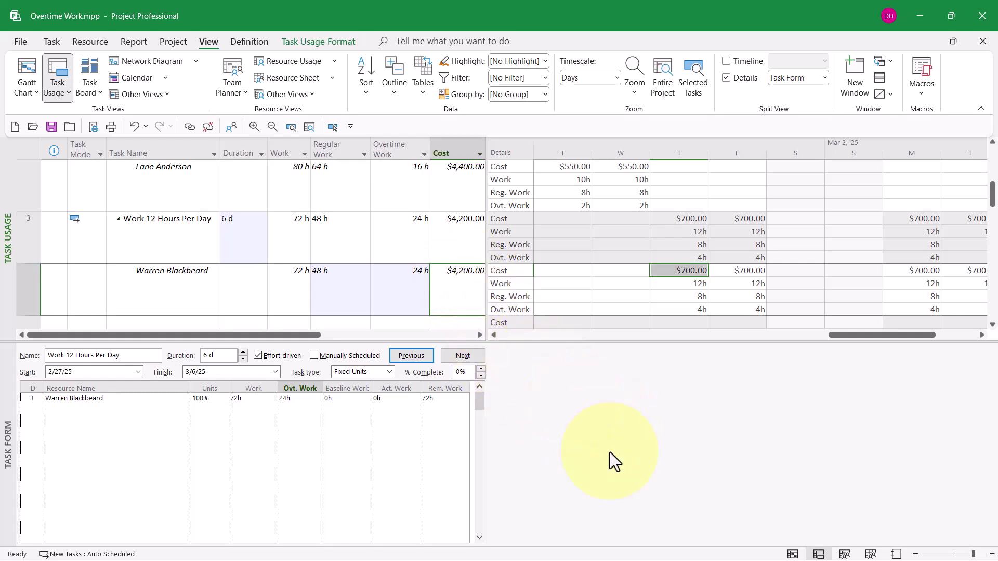